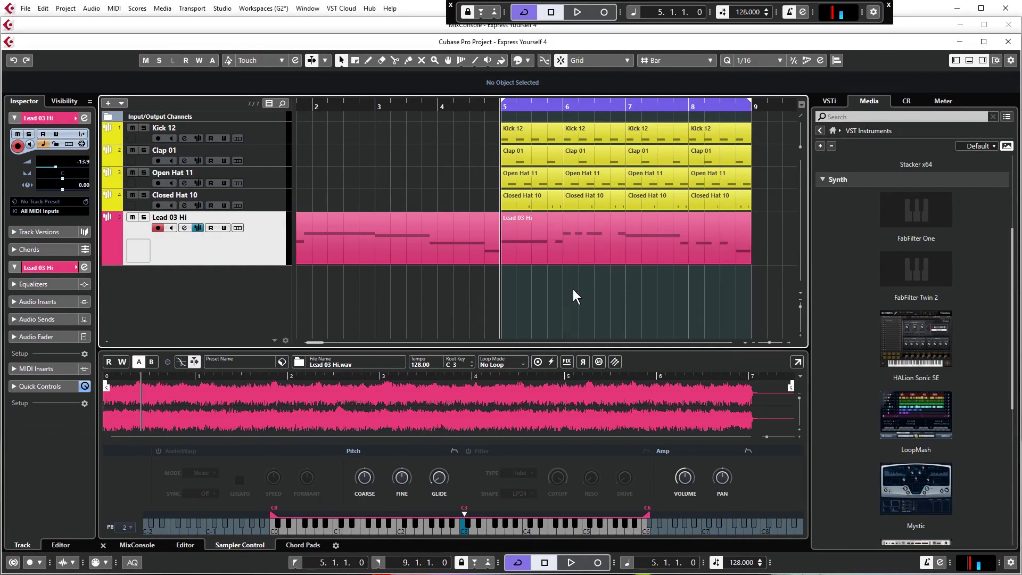
- Play the arrangement briefly from bar 5, then browse to the Synth VST instruments in the Media tab
key(space)
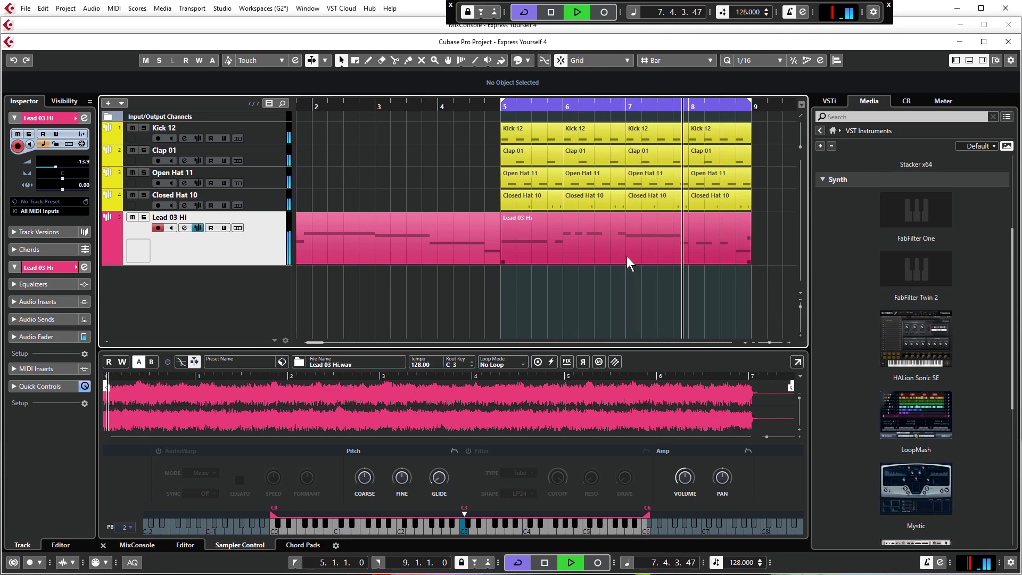
key(space)
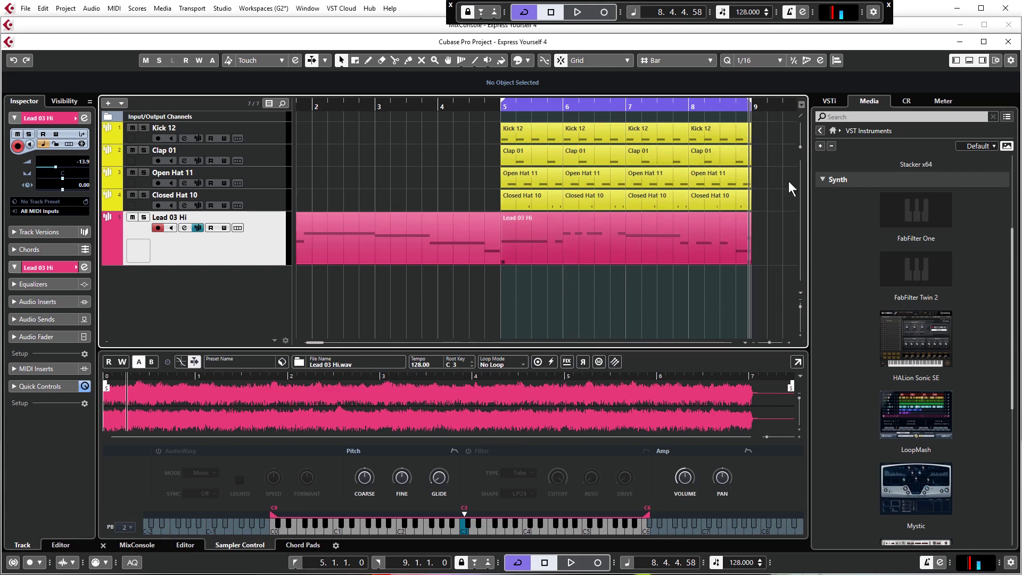
click(835, 129)
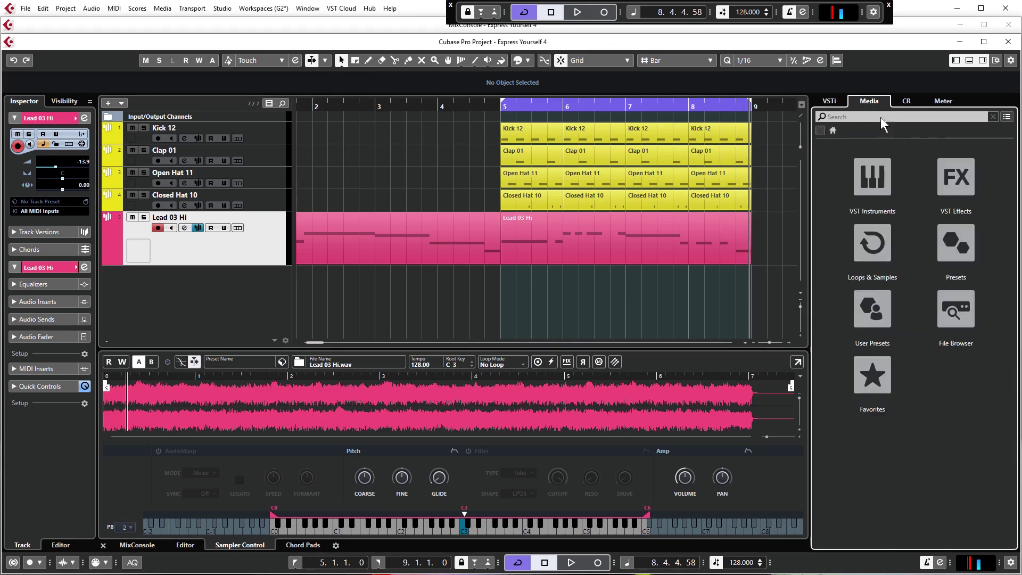
click(878, 178)
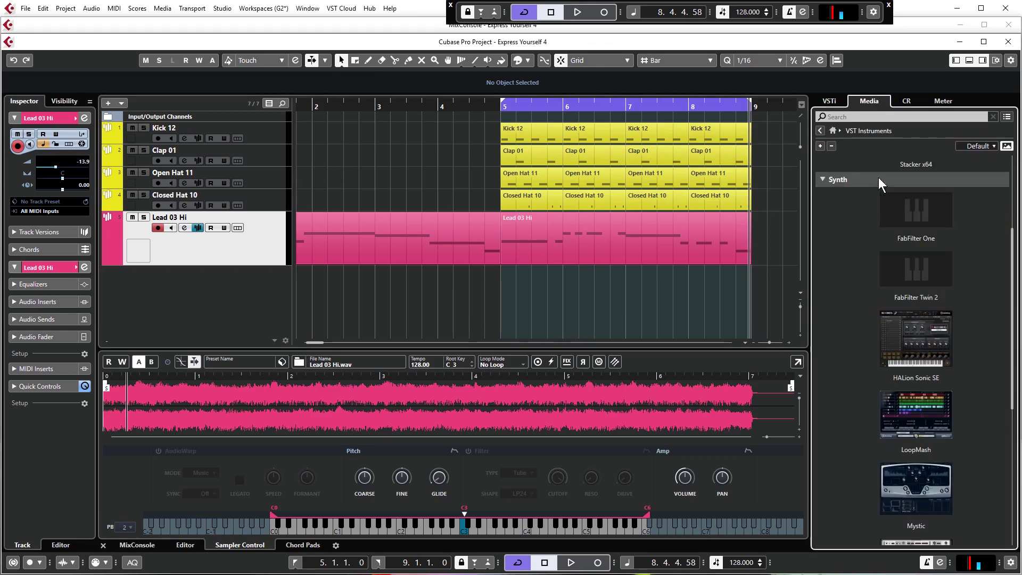
click(824, 180)
click(847, 229)
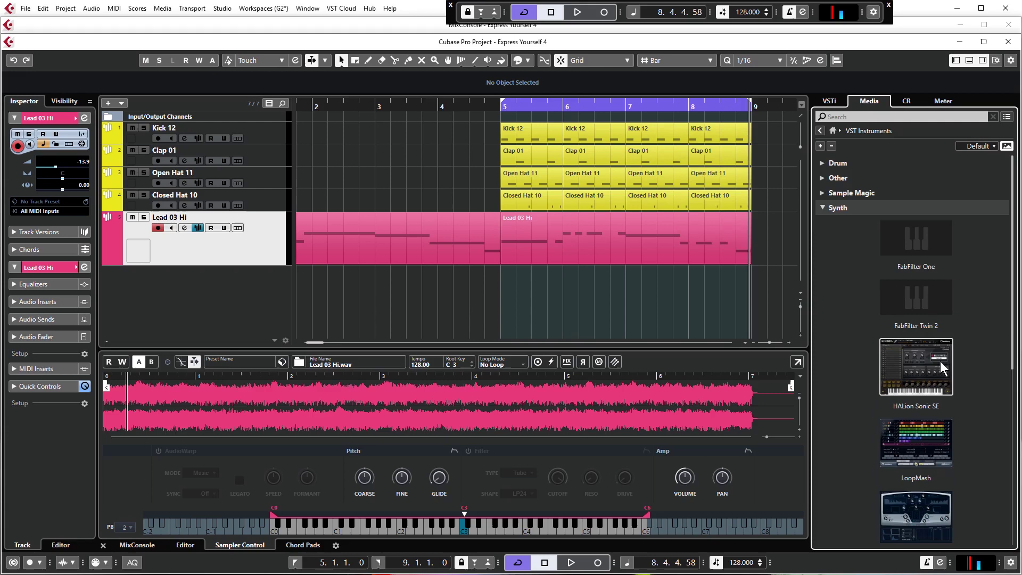
- Add a HALion Sonic SE instrument track below Lead 03 Hi and show it in the VST instrument rack
drag(921, 367, 202, 267)
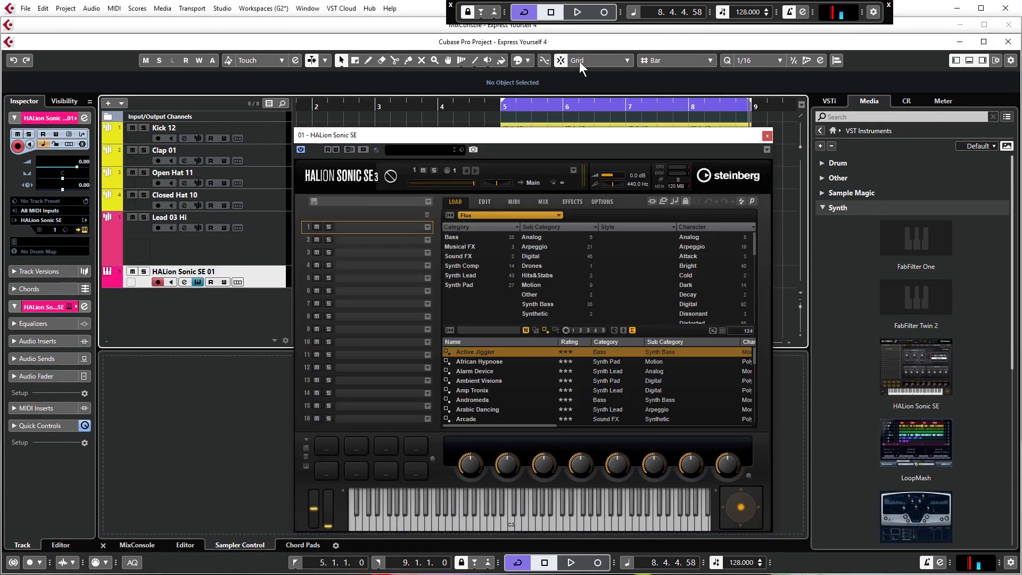
click(769, 136)
click(827, 101)
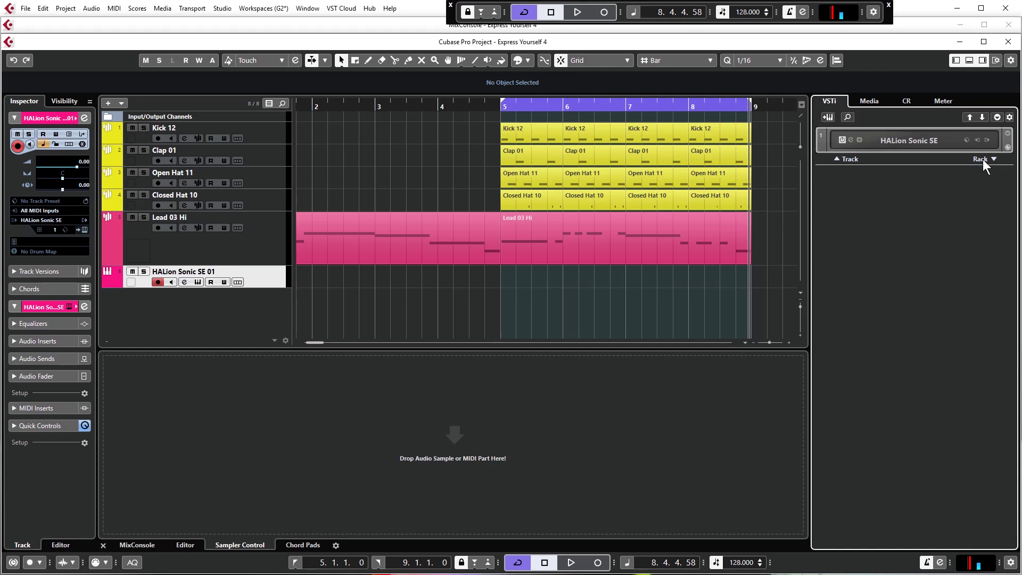
click(829, 116)
click(513, 238)
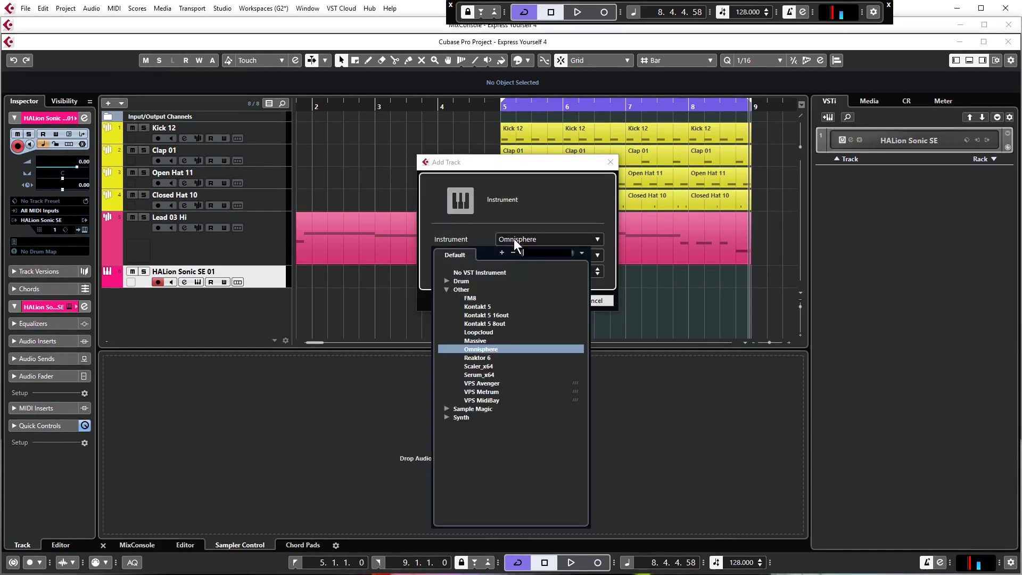
click(447, 417)
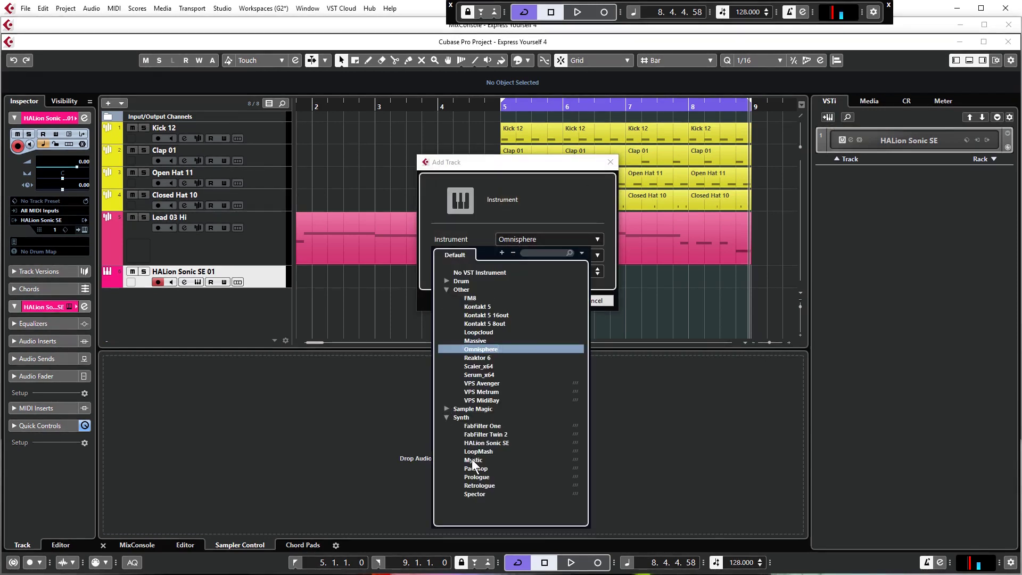
key(Escape)
key(Escape)
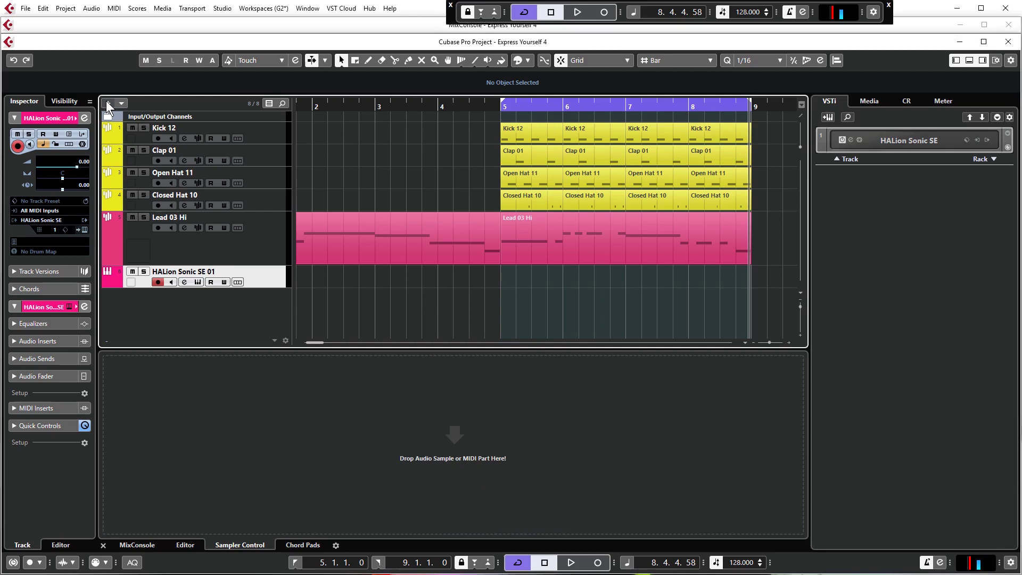
click(106, 101)
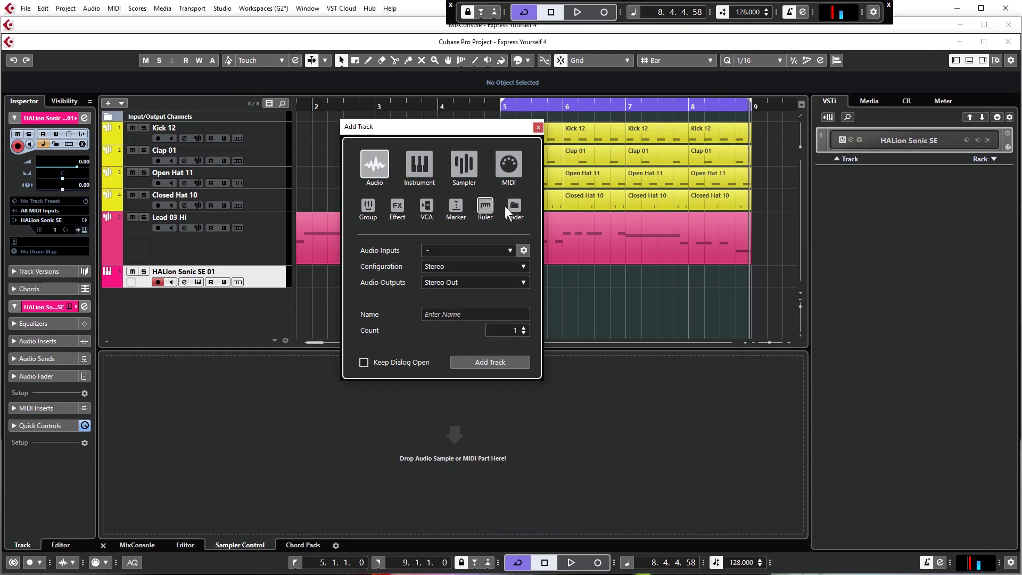
click(424, 159)
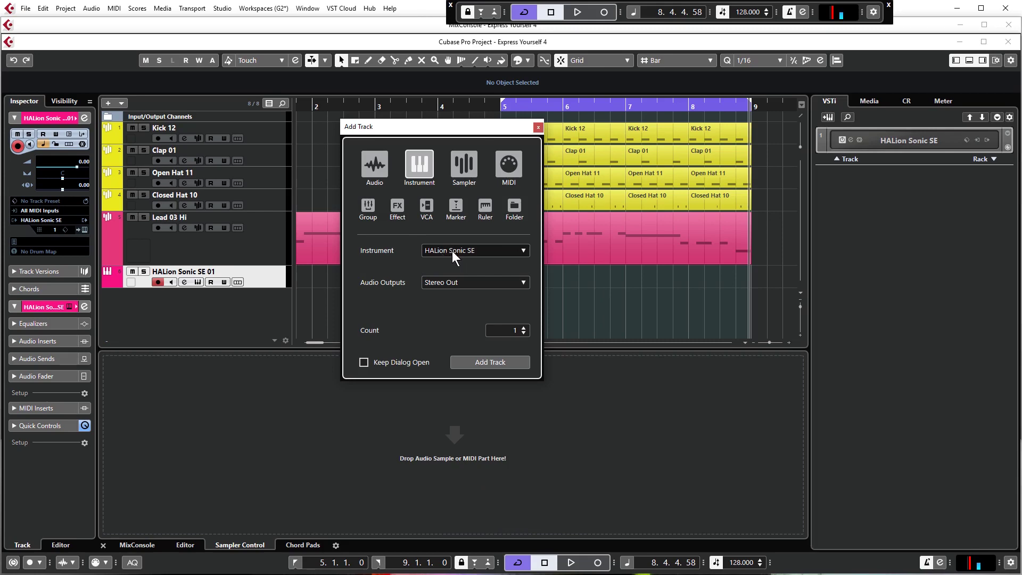
click(539, 128)
right_click(234, 305)
right_click(197, 254)
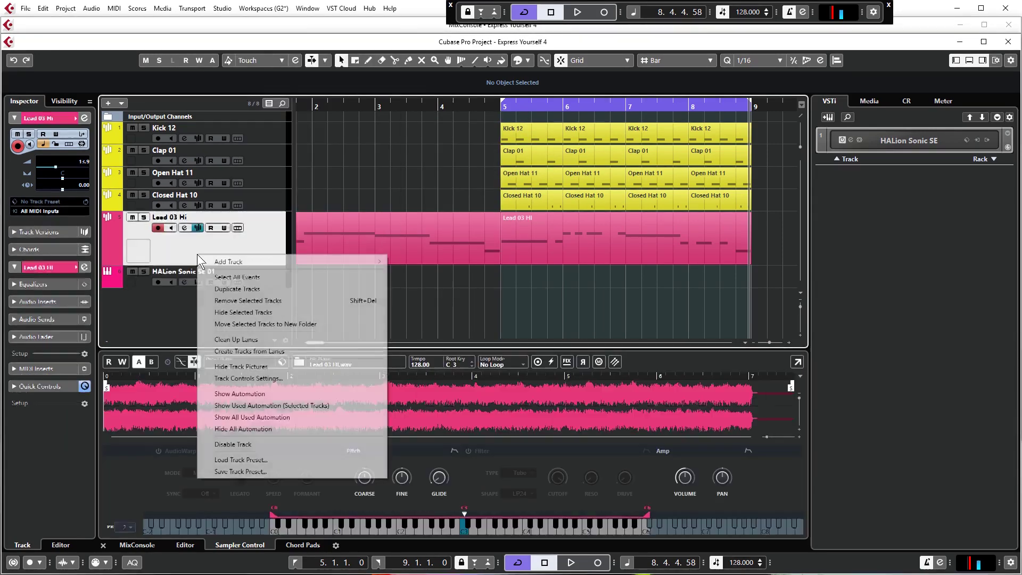
mouse_move(243, 259)
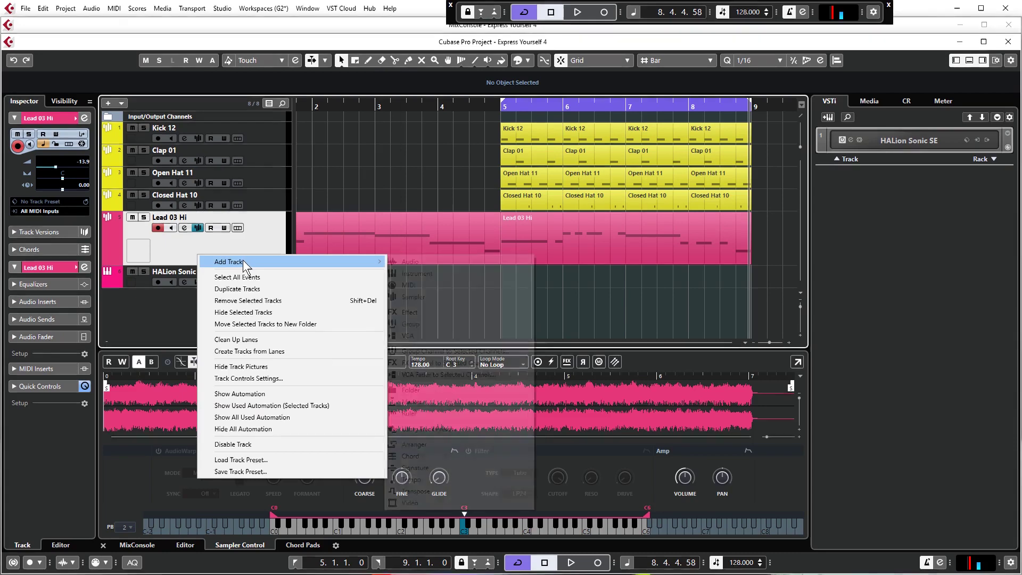
click(417, 273)
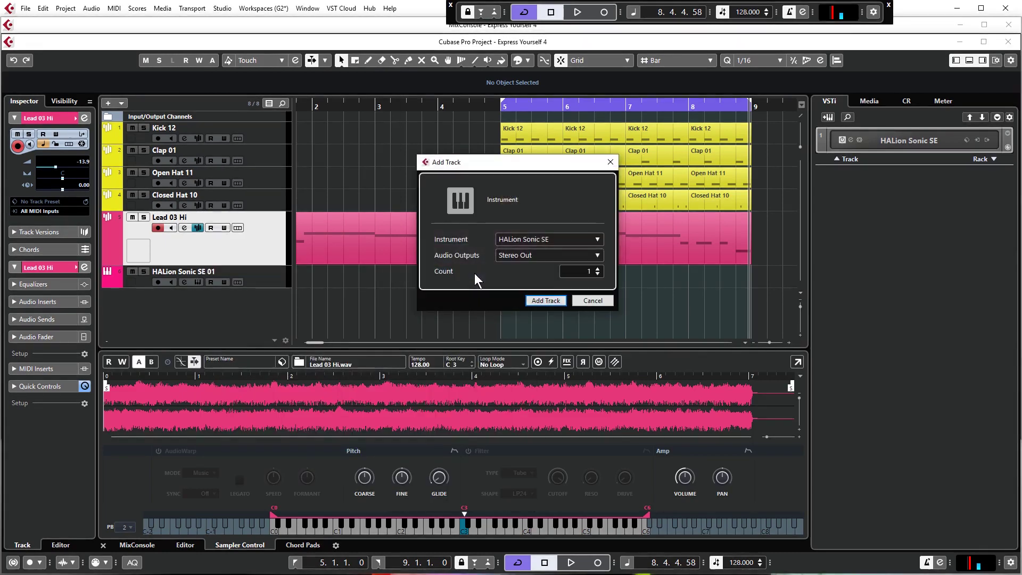
click(593, 300)
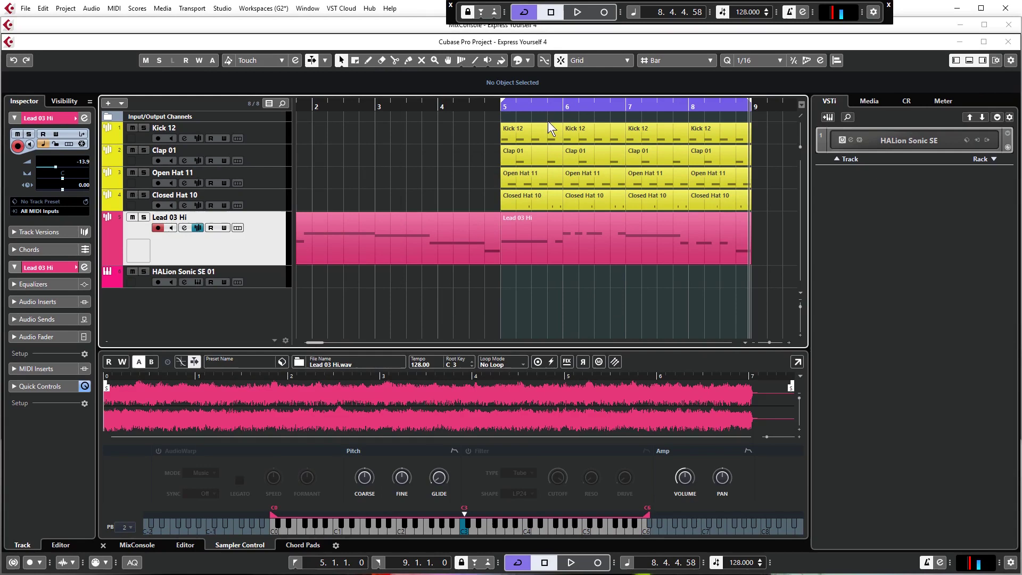
- Open the Lead 03 Hi part in the Key Editor from bar 5, choose the Mute tool and play it
key(space)
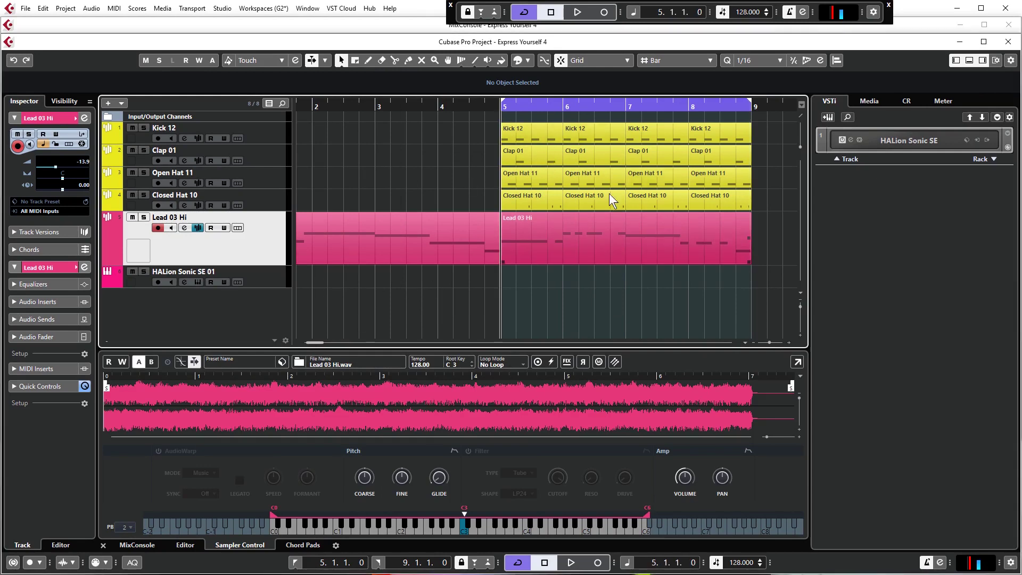
double_click(627, 234)
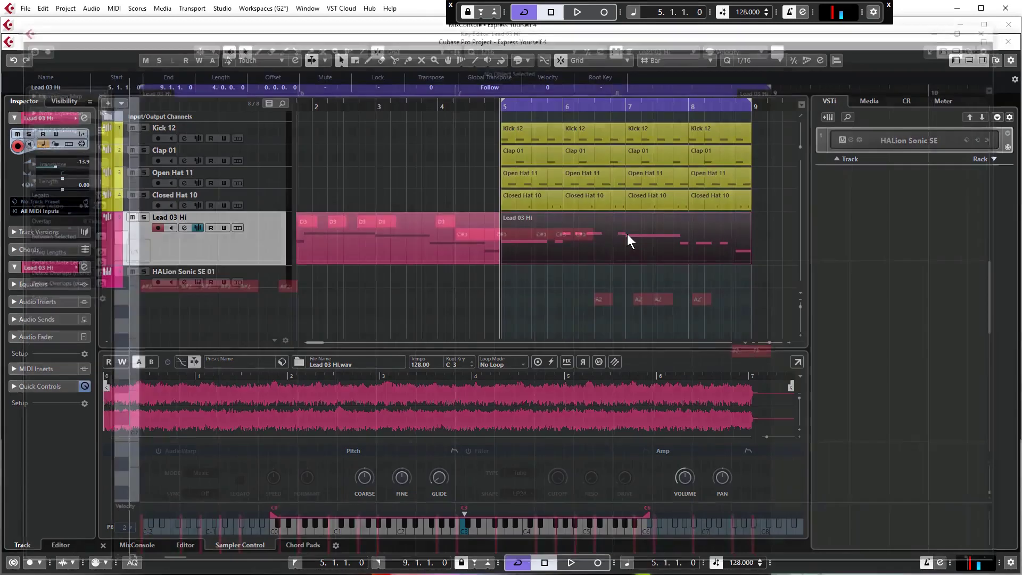
scroll(762, 251, down, 2)
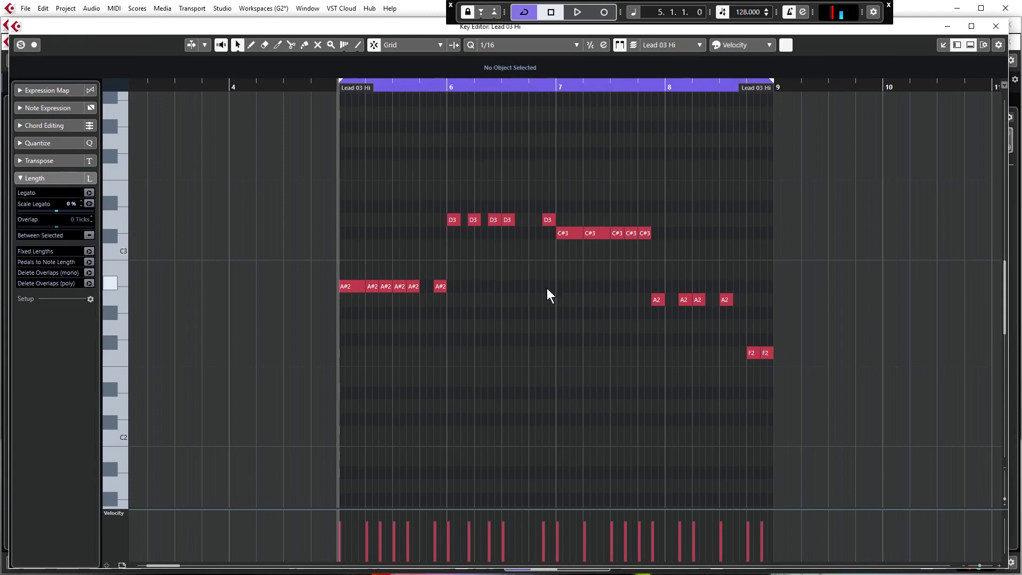
scroll(553, 290, up, 1)
scroll(559, 294, up, 1)
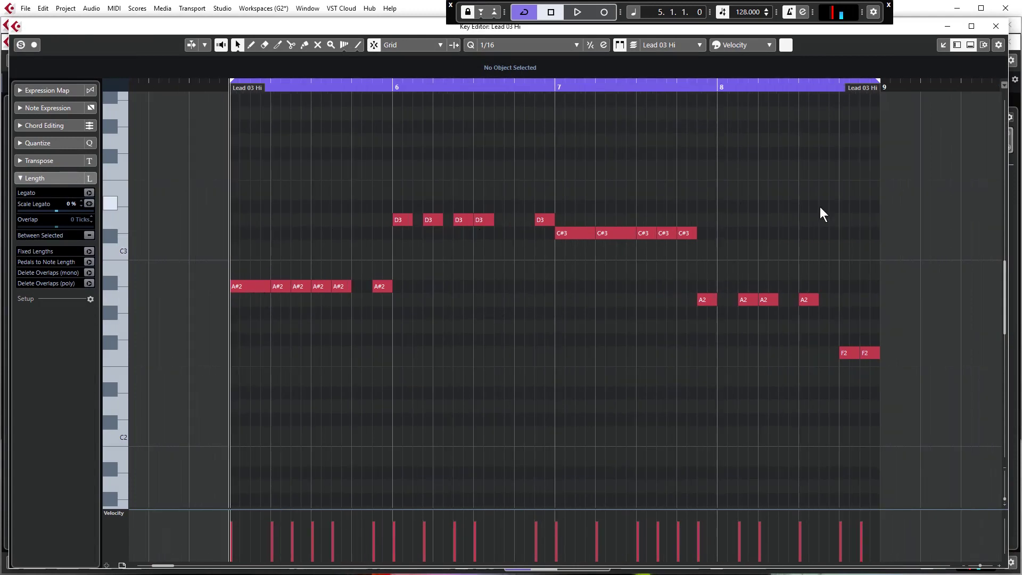
right_click(446, 307)
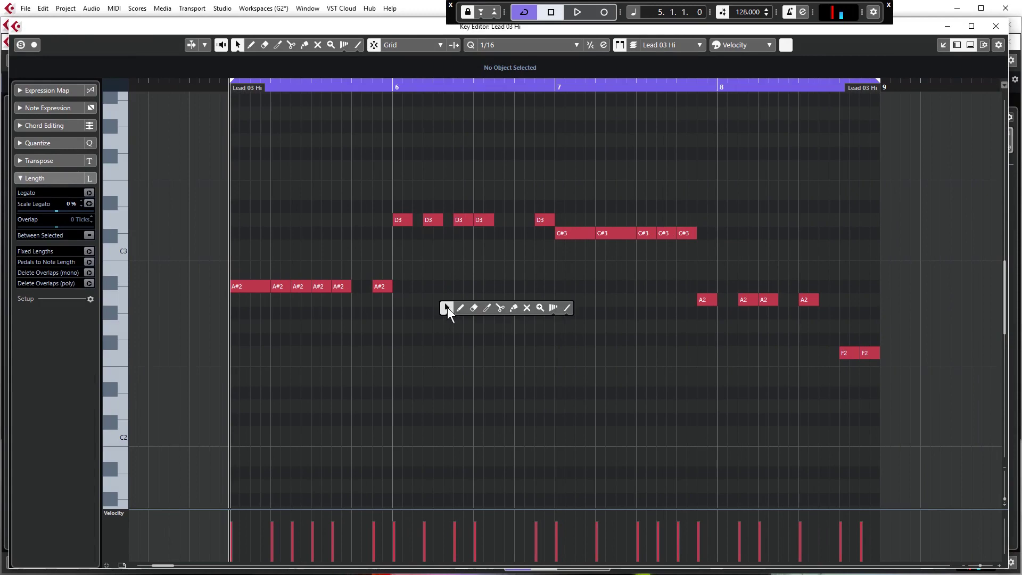
click(527, 309)
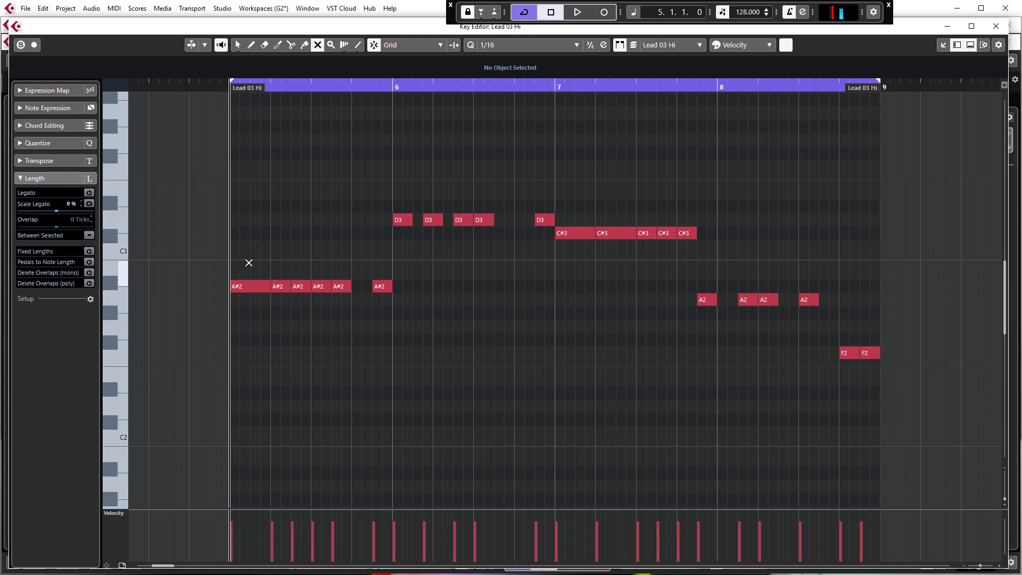
key(space)
key(space)
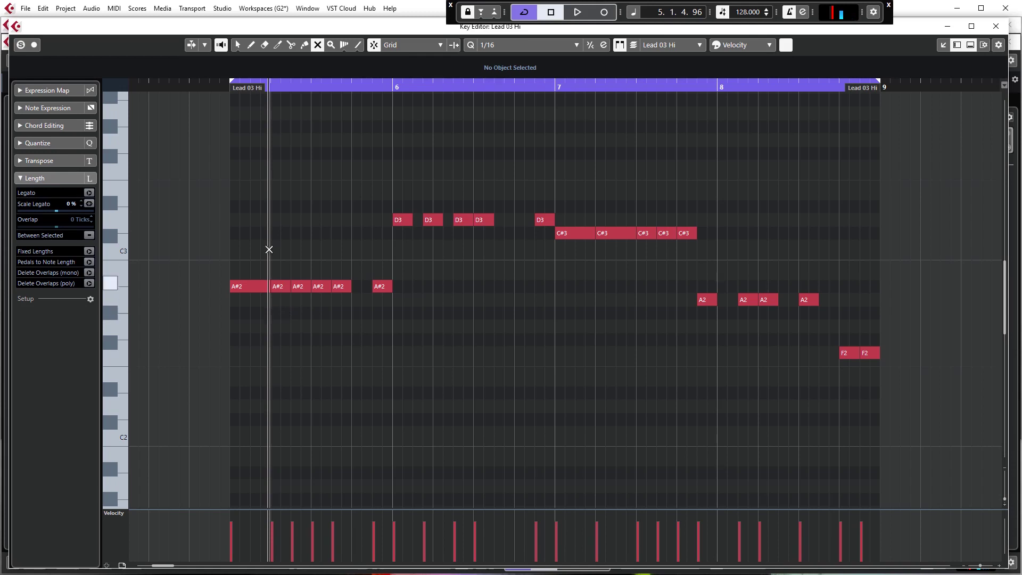
- From bar 5, mute the later A#2, all D3, last three C#3, and all A2 and F2 notes
key(KP_1)
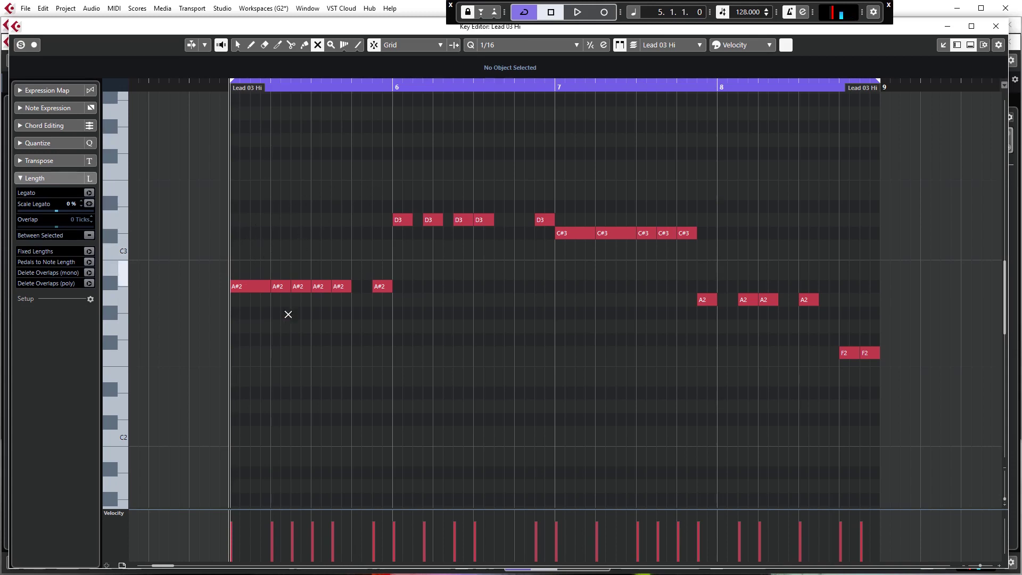
drag(283, 327, 542, 165)
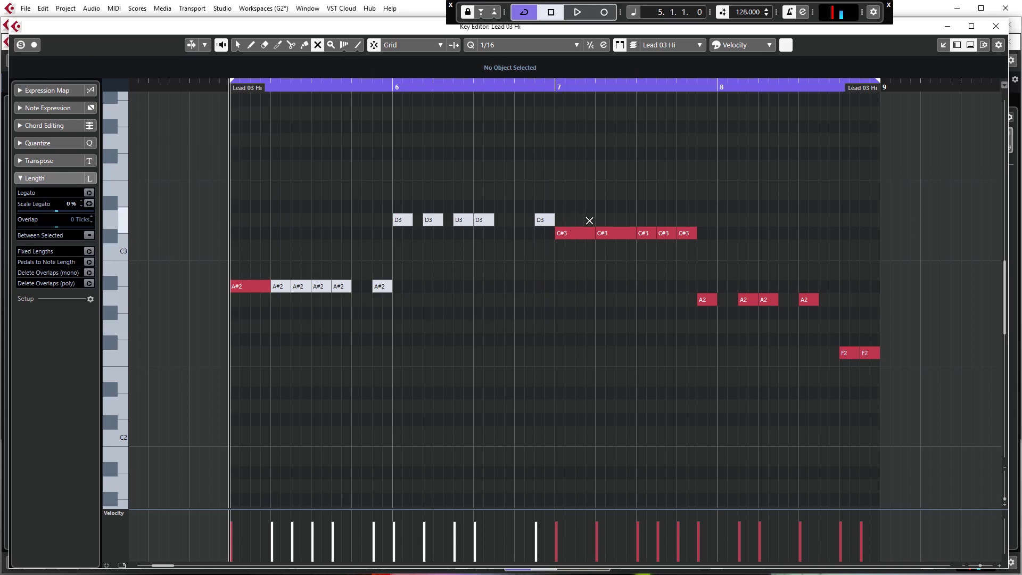
drag(647, 212, 905, 366)
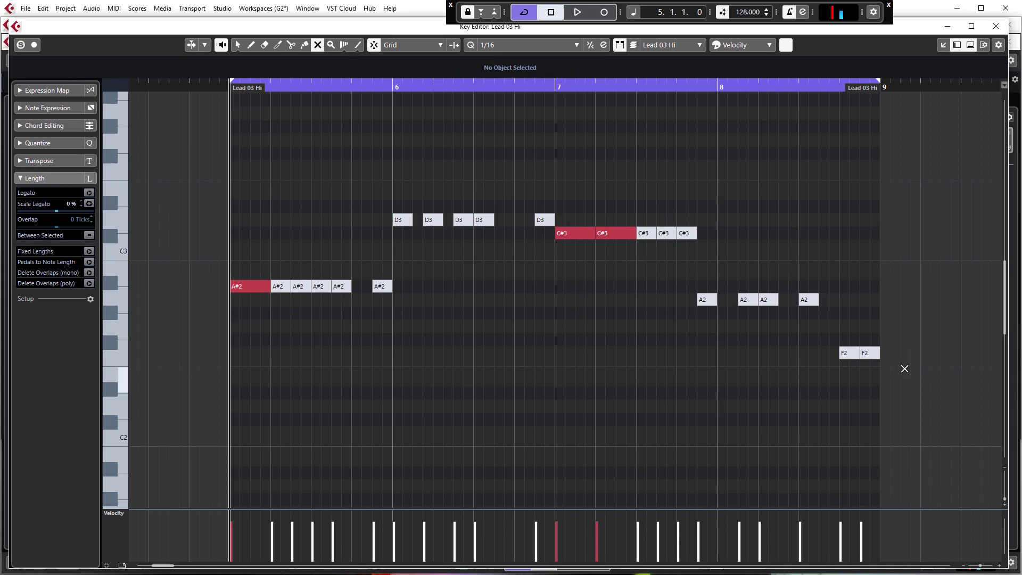
key(1)
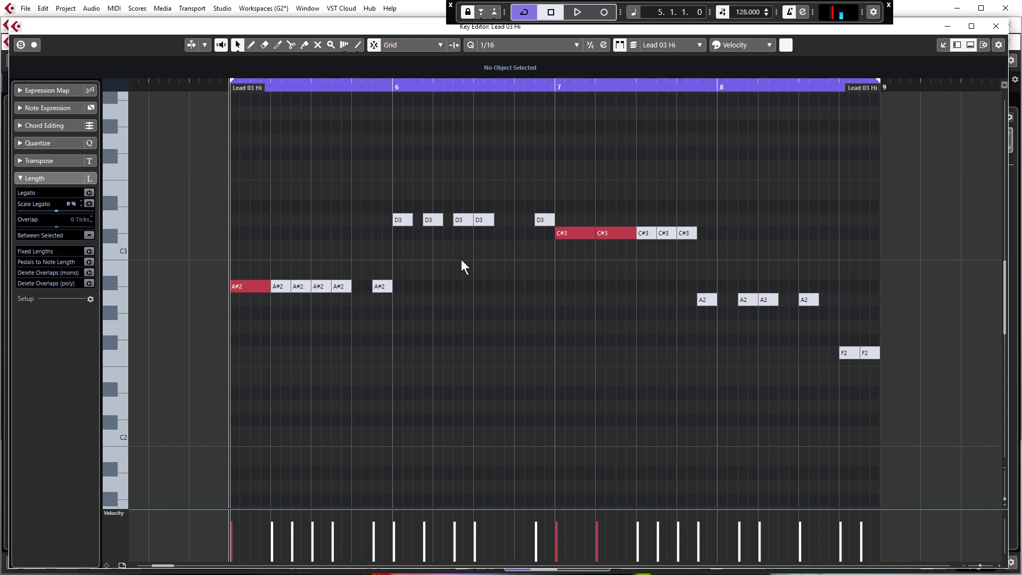
- Unmute and re-mute two D3 notes, then play back the edited Lead 03 Hi part
right_click(461, 261)
click(542, 260)
drag(399, 242, 442, 207)
drag(380, 182, 440, 237)
key(1)
key(space)
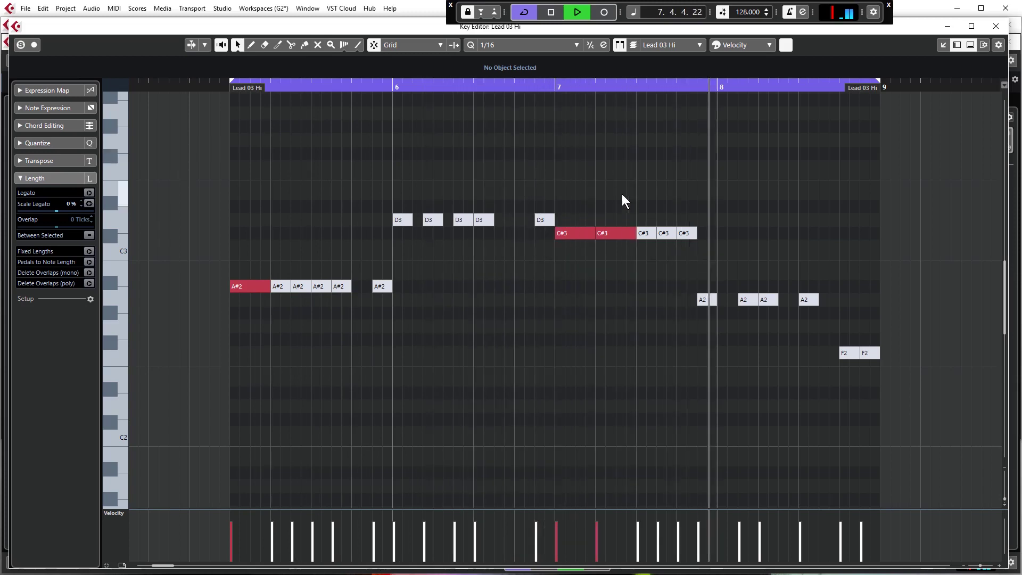
key(space)
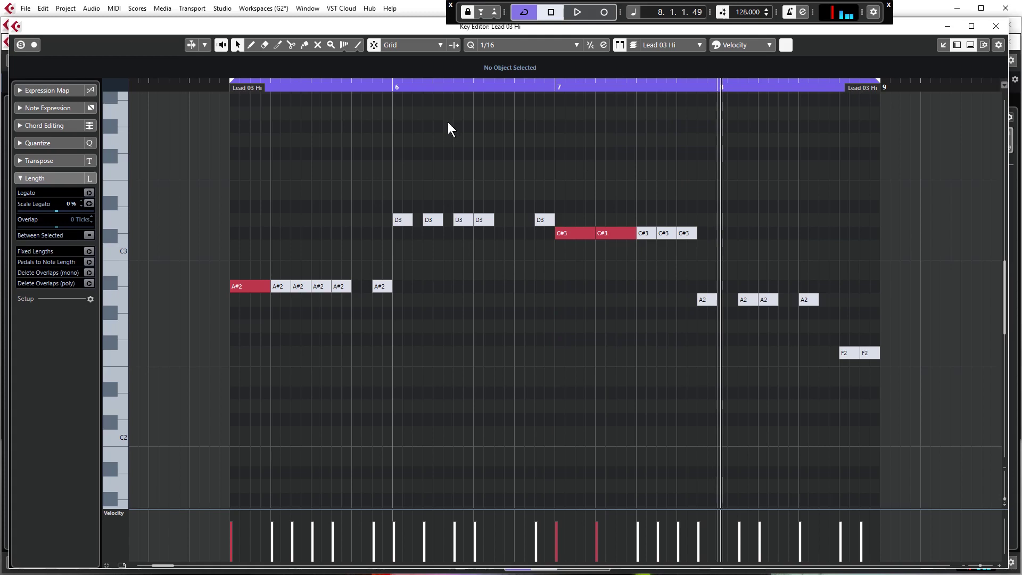
- Copy the Lead 03 Hi part onto the HALion Sonic SE 01 track and mute the Lead 03 Hi audio track
click(996, 26)
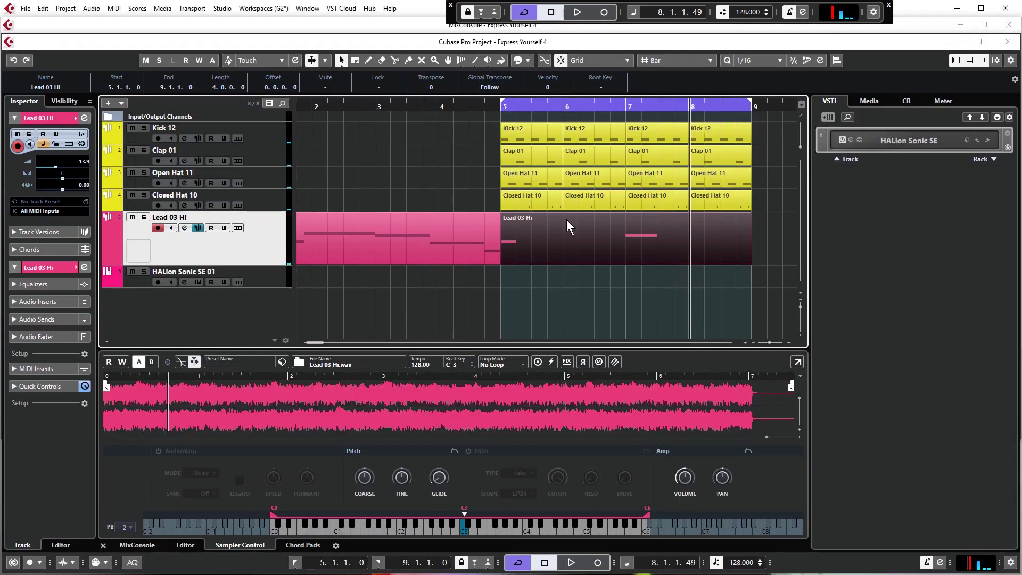
drag(650, 260, 628, 277)
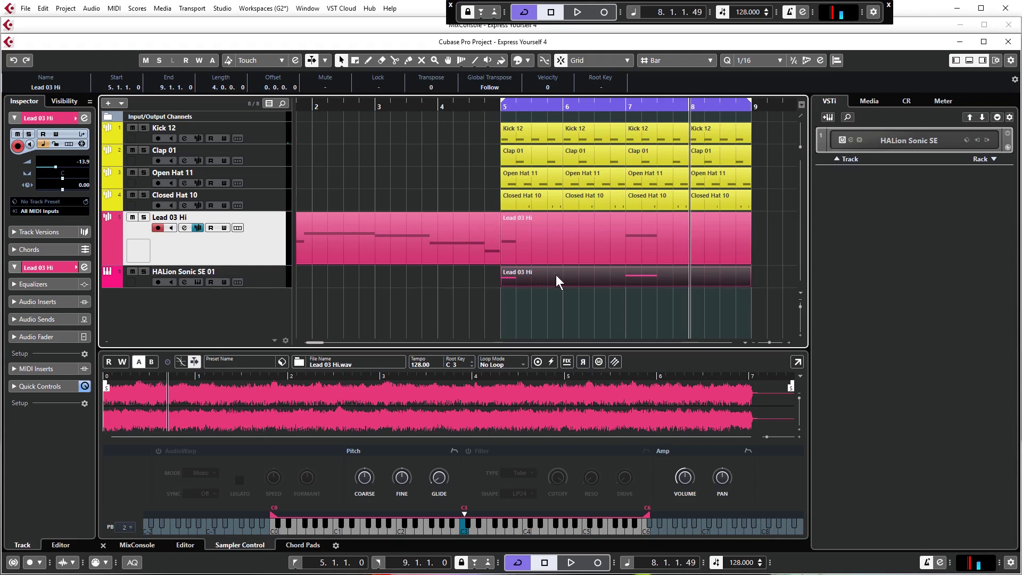
click(132, 217)
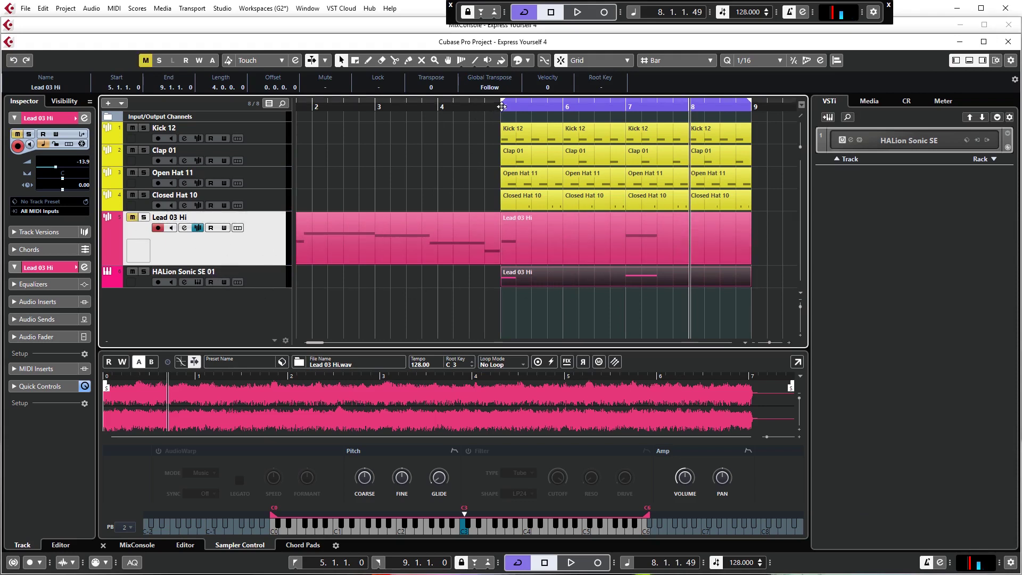
- Play the arrangement from bar 5 and select the HALion Sonic SE 01 track
click(502, 106)
click(504, 276)
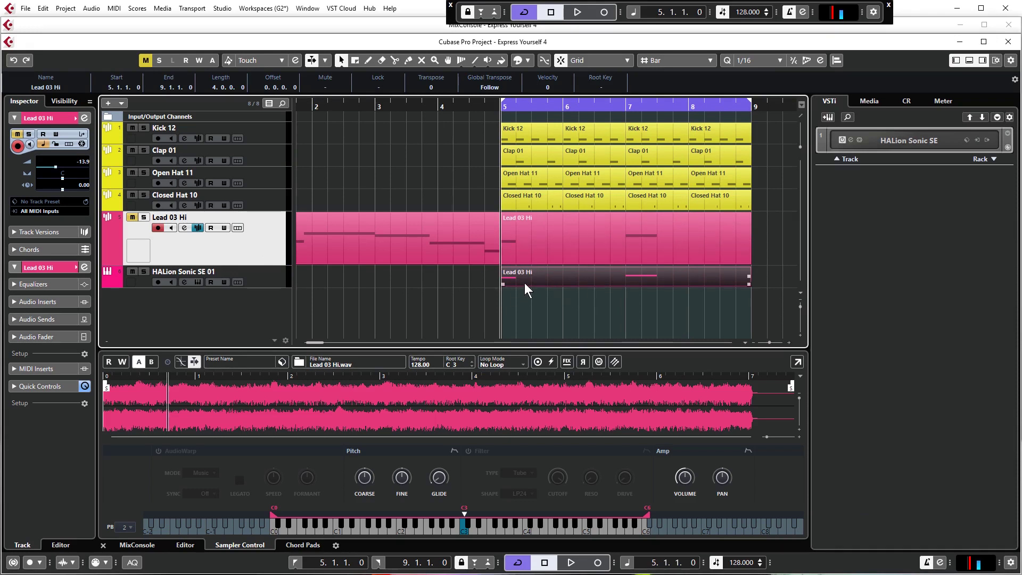
key(space)
key(space)
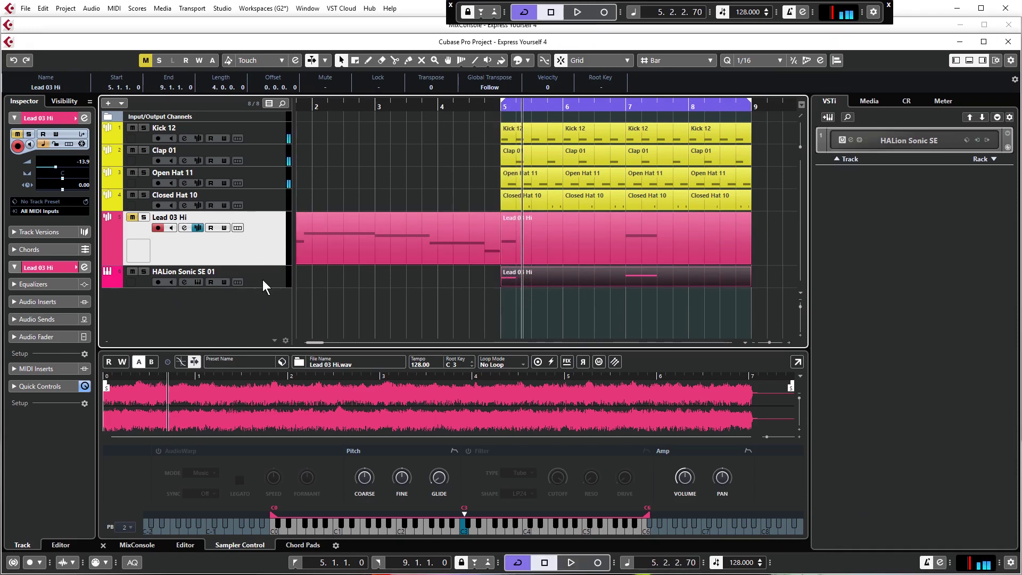
click(263, 280)
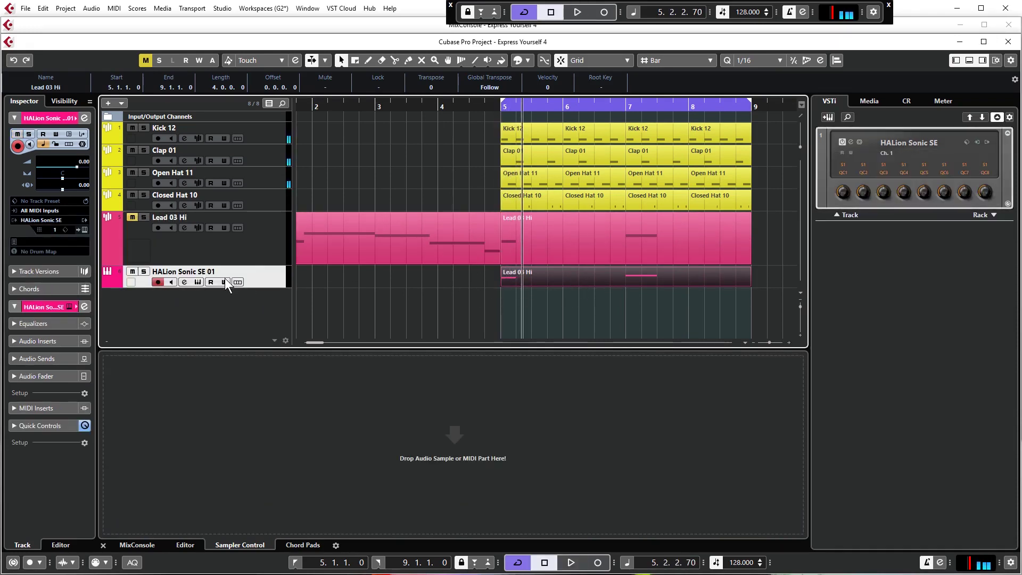
- Open the HALion Sonic SE editor and show Bass presets from all instrument sets
click(198, 282)
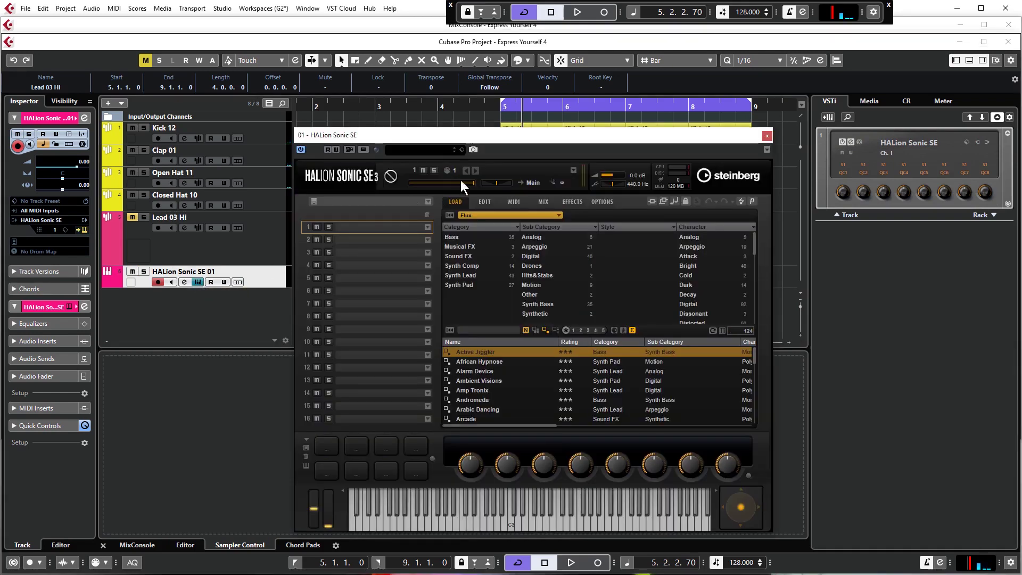
click(532, 215)
click(553, 228)
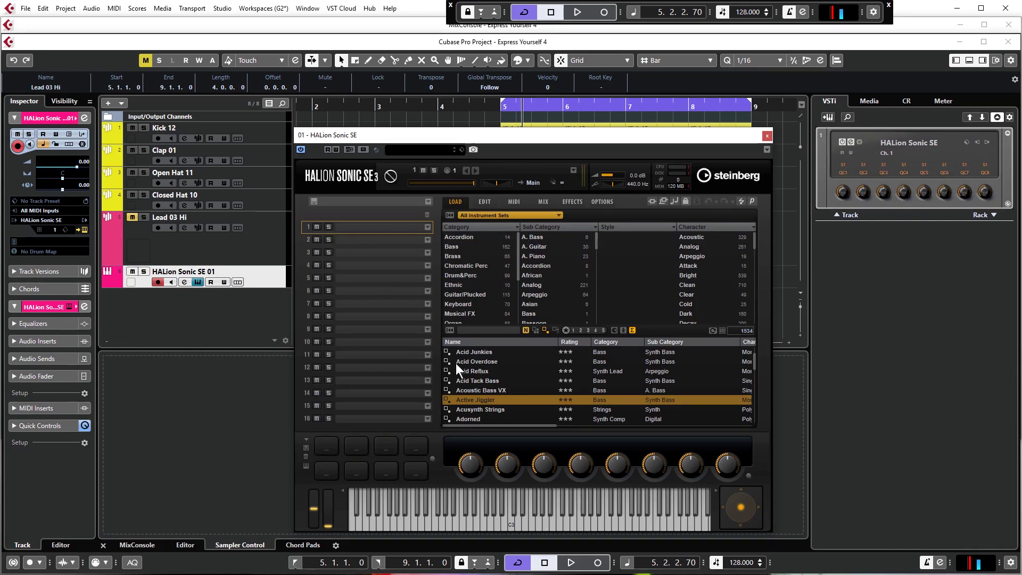
click(455, 246)
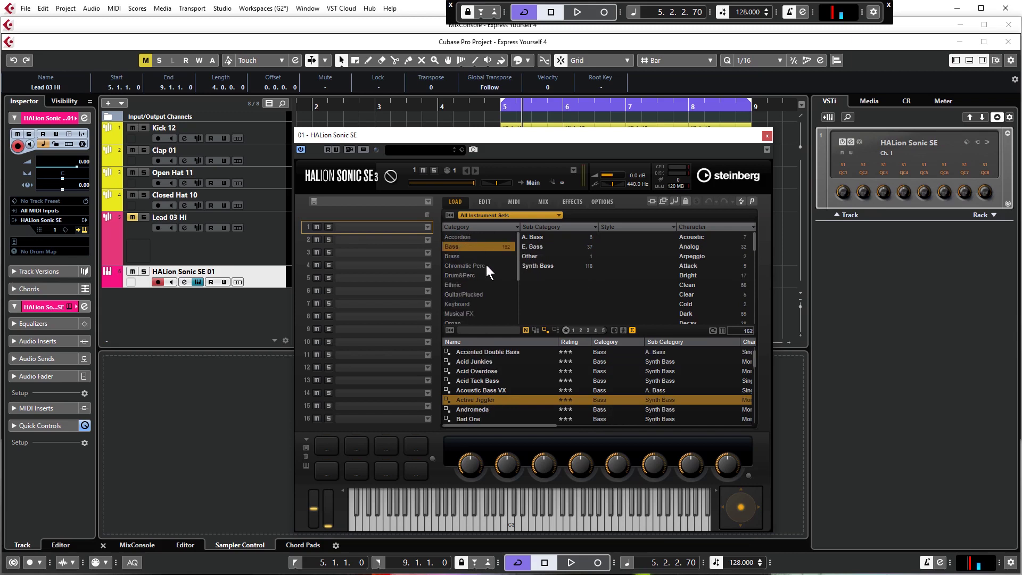
scroll(492, 407, up, 2)
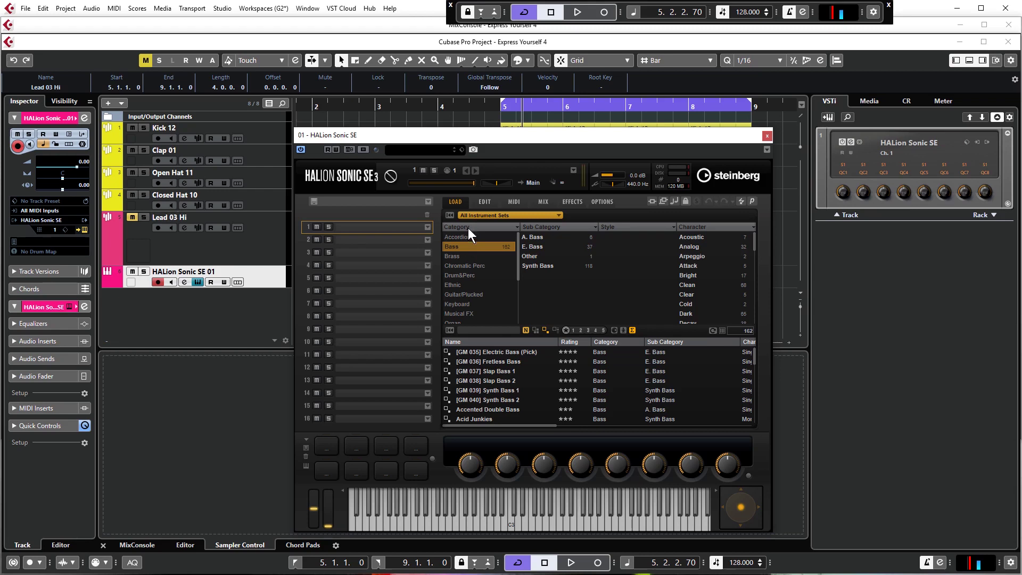
- Restrict the preset browser to the Flux set and filter it to Bass again
click(518, 216)
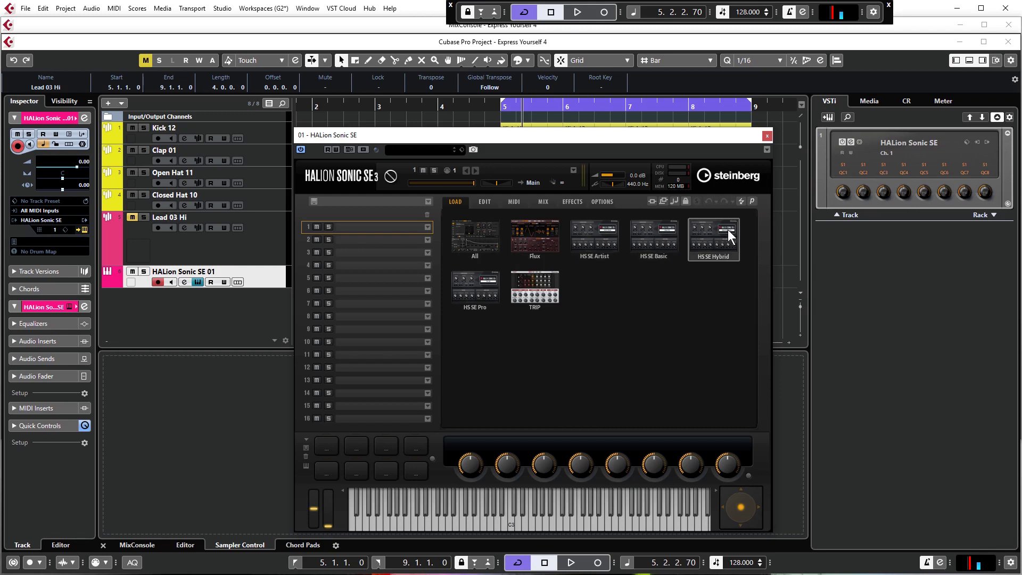
click(535, 236)
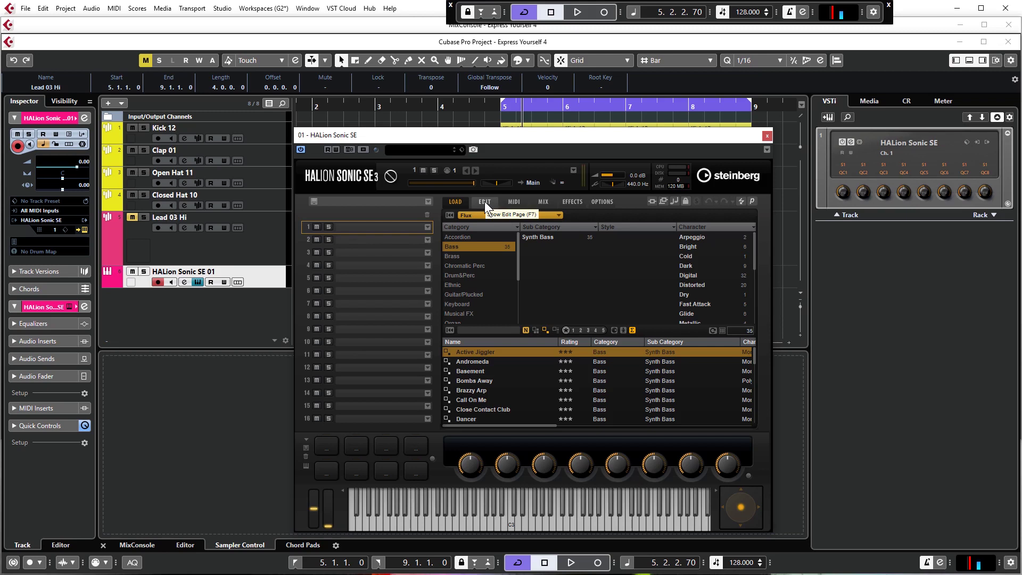
click(461, 243)
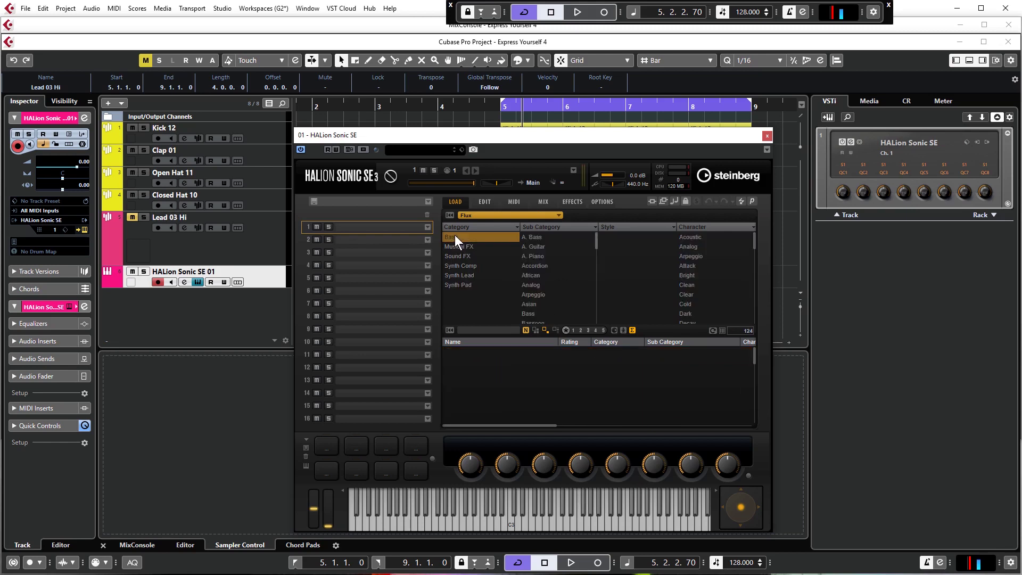
click(455, 235)
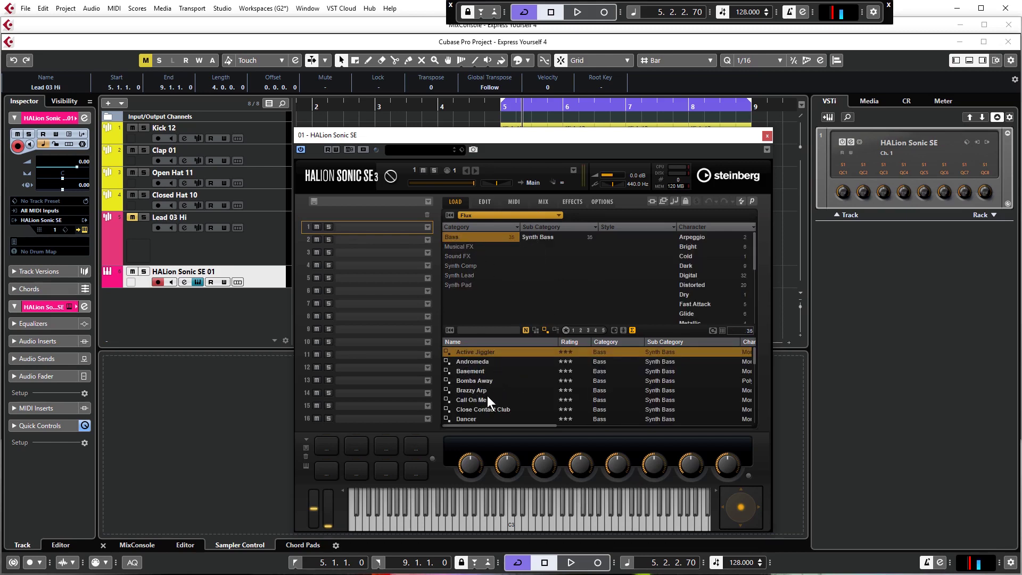
- Load Active Jiggler into slot 1, set the track volume to -12.5 dB and audition C3
double_click(485, 351)
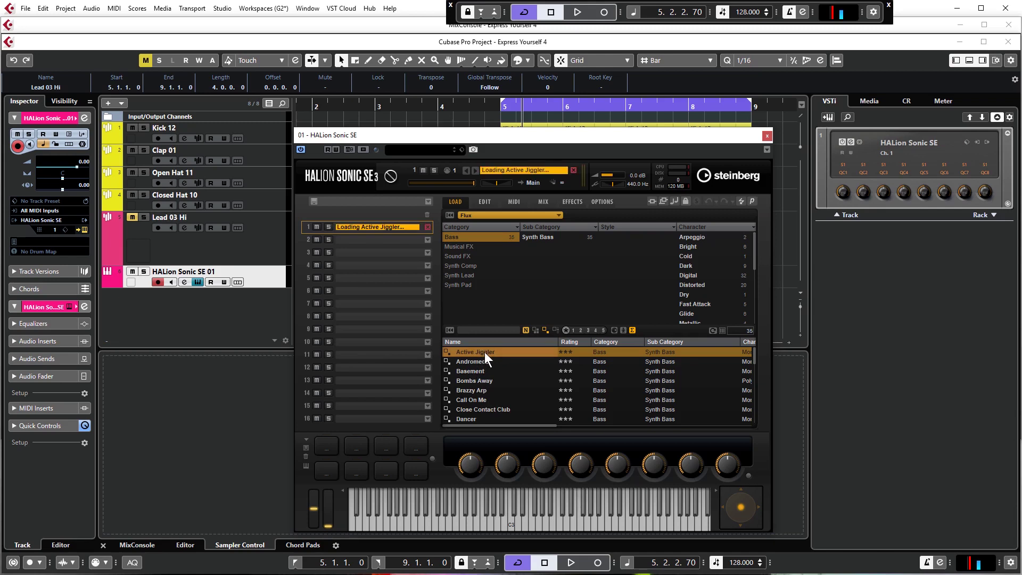
click(510, 526)
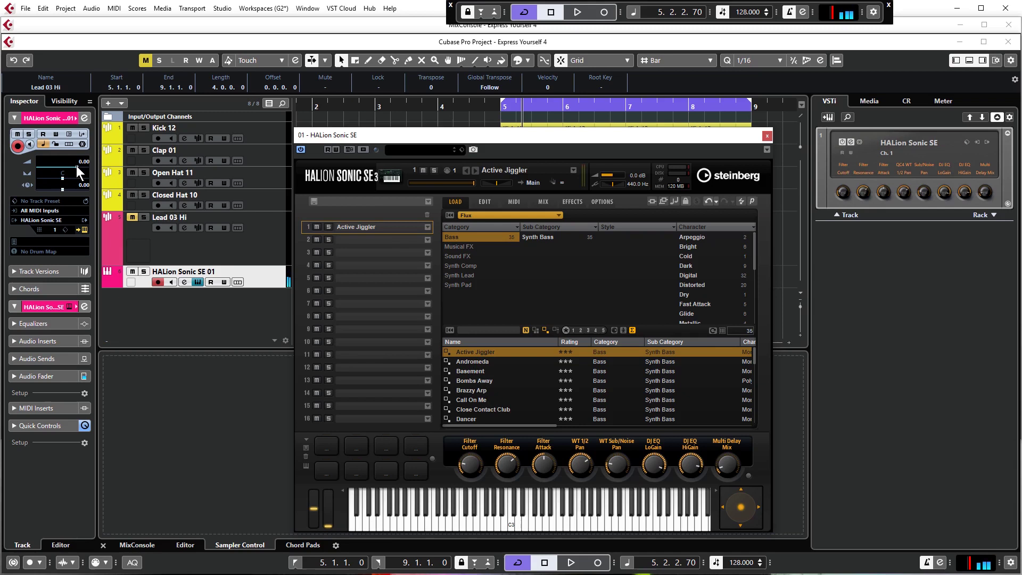
drag(76, 165, 59, 165)
click(510, 525)
click(510, 524)
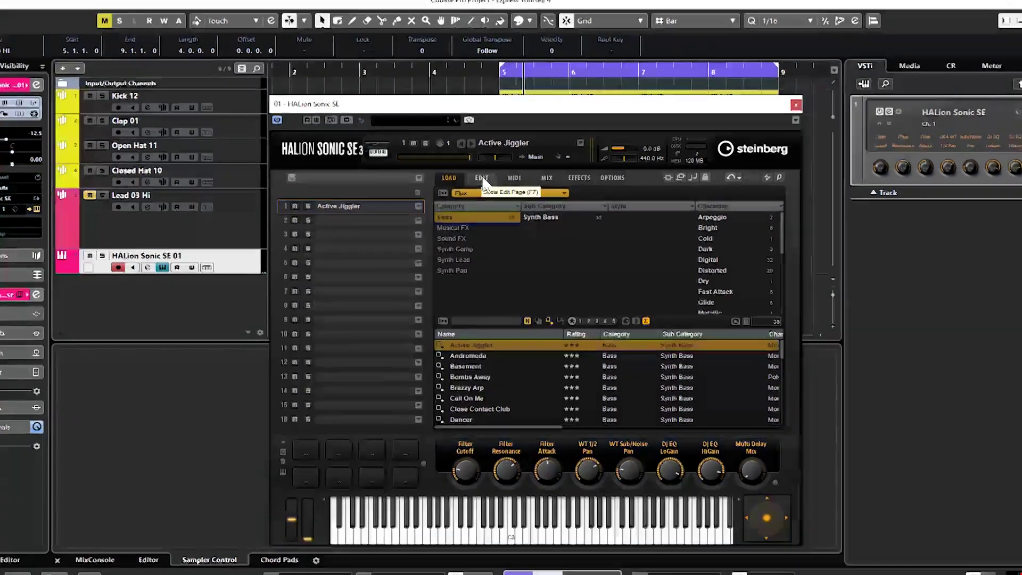
- Open HALion's EDIT section and browse the OSC, SUB, MOD, VOICE and ARP pages
click(484, 201)
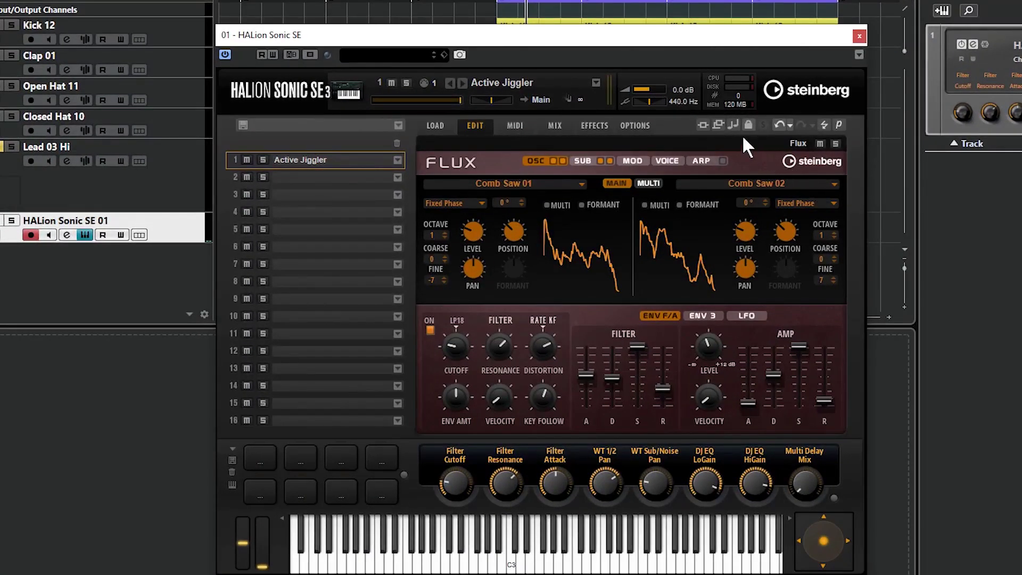
click(581, 160)
click(537, 160)
click(582, 161)
click(628, 161)
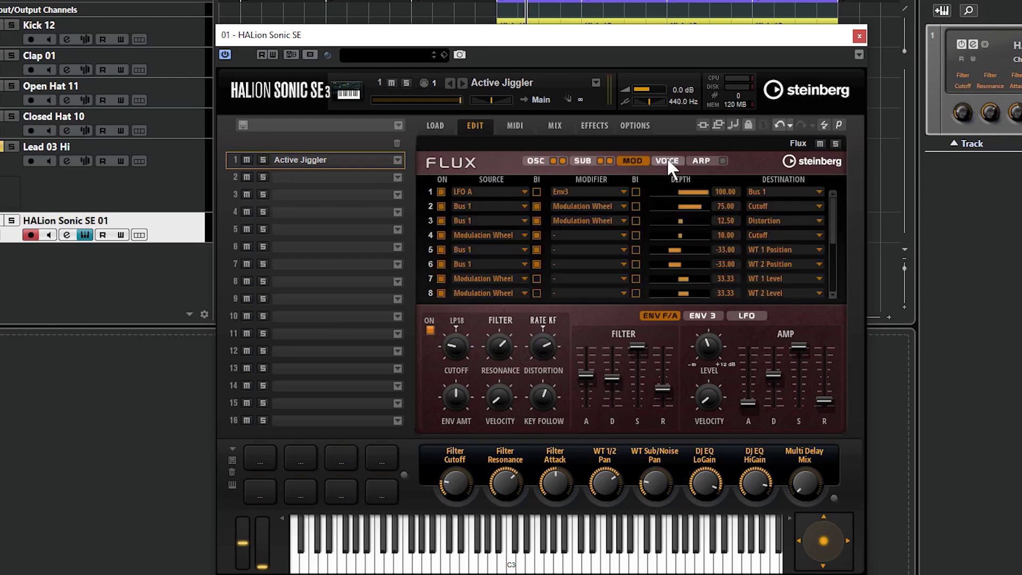
click(667, 160)
click(701, 159)
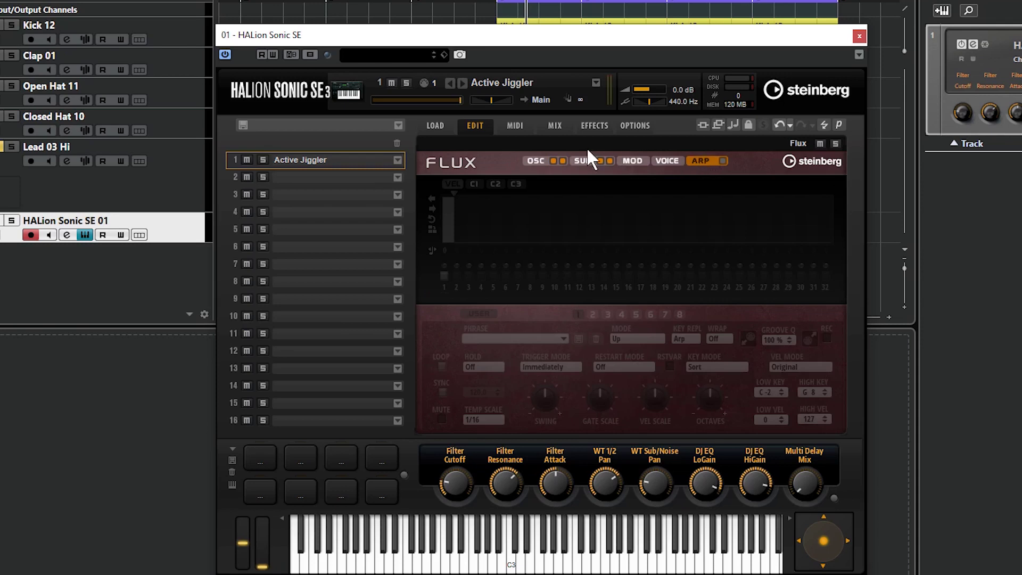
click(535, 161)
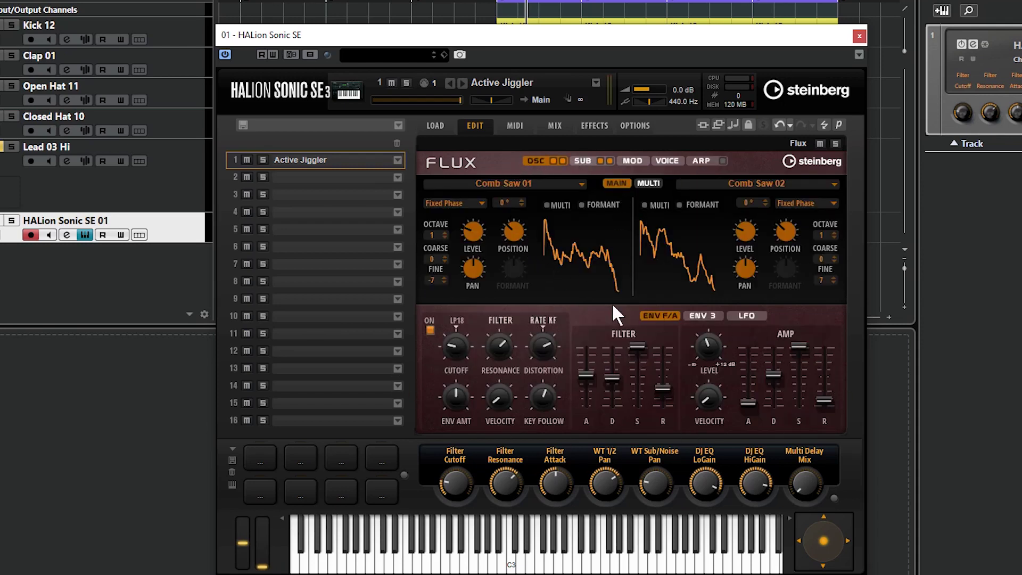
click(581, 162)
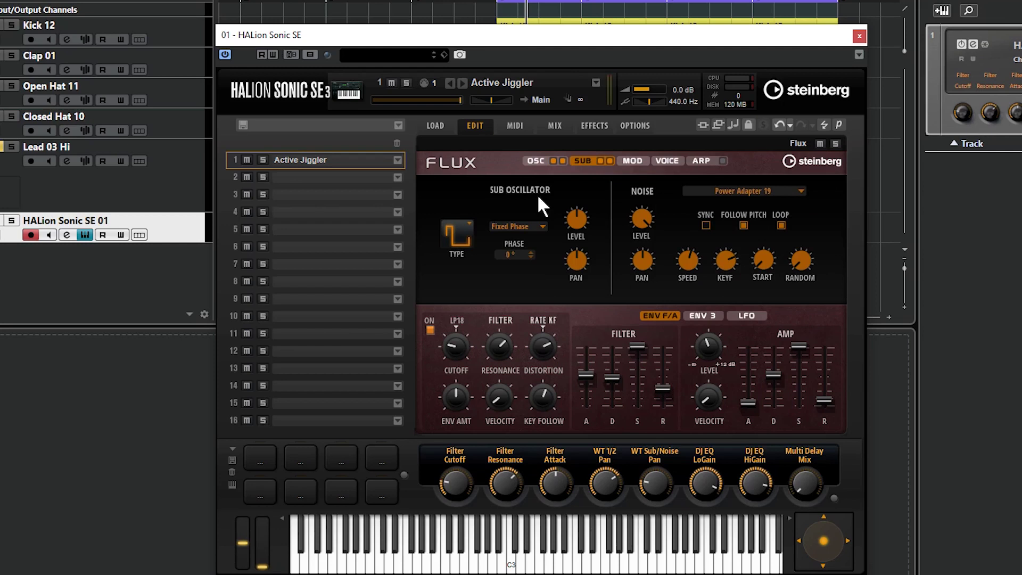
click(633, 159)
click(530, 161)
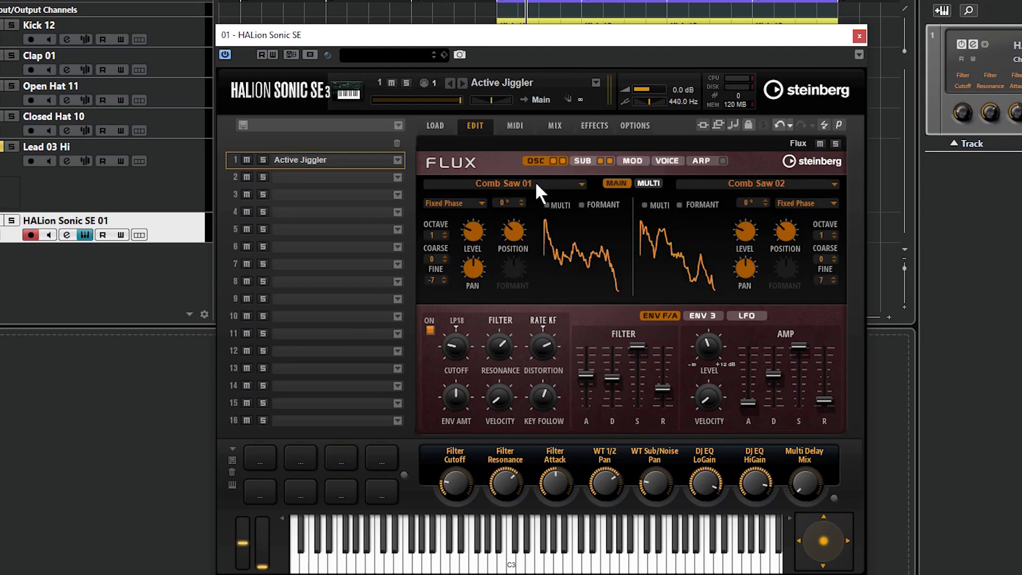
- Switch the Comb Saw 01/02 oscillators, sub oscillator and noise layer off and back on
click(554, 161)
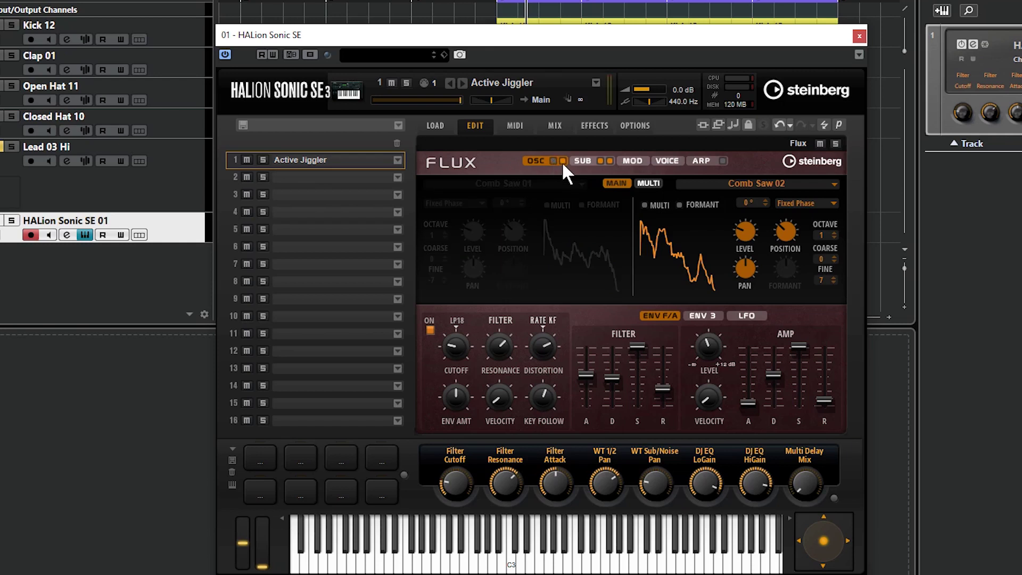
click(562, 161)
click(562, 161)
click(553, 161)
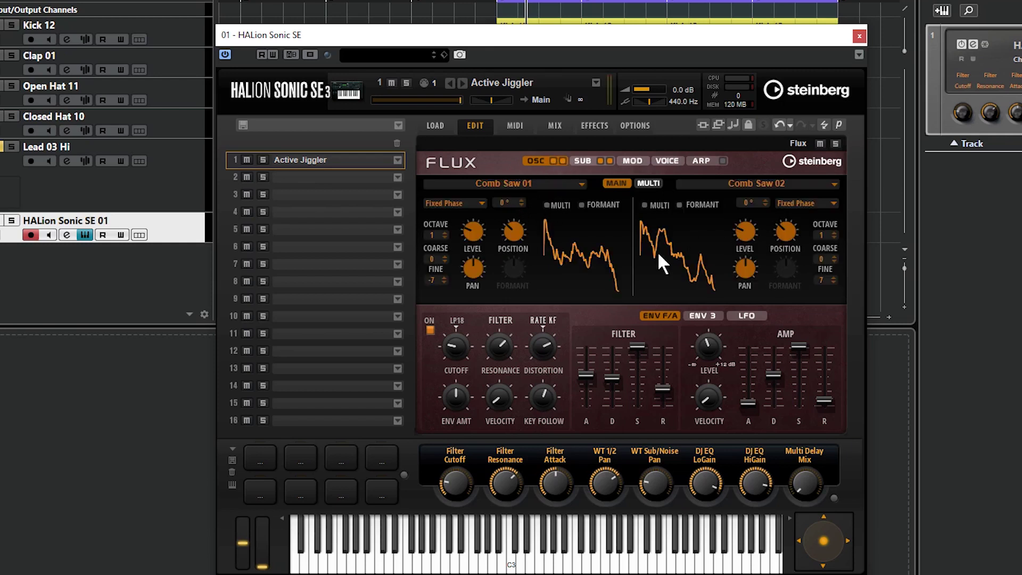
click(582, 161)
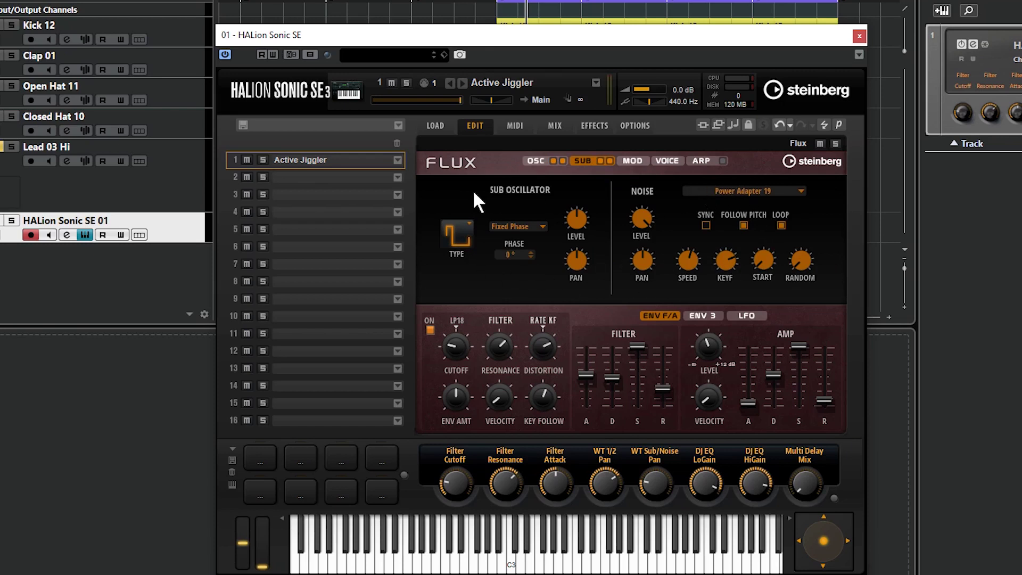
click(601, 160)
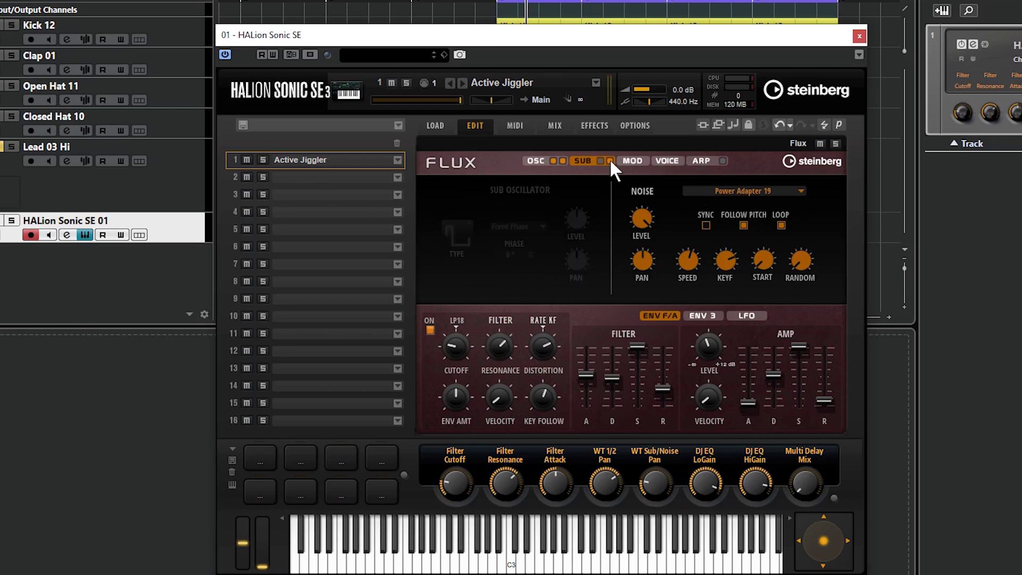
click(609, 160)
click(600, 160)
click(609, 160)
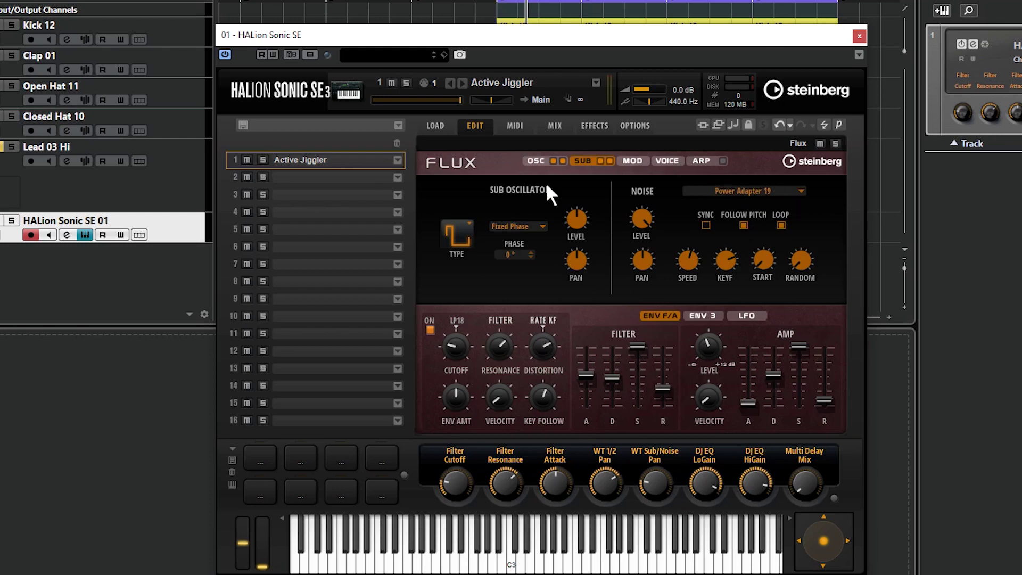
- Disable the sub oscillator and noise layers, return to OSC, and solo HALion Sonic SE 01
click(599, 161)
click(610, 160)
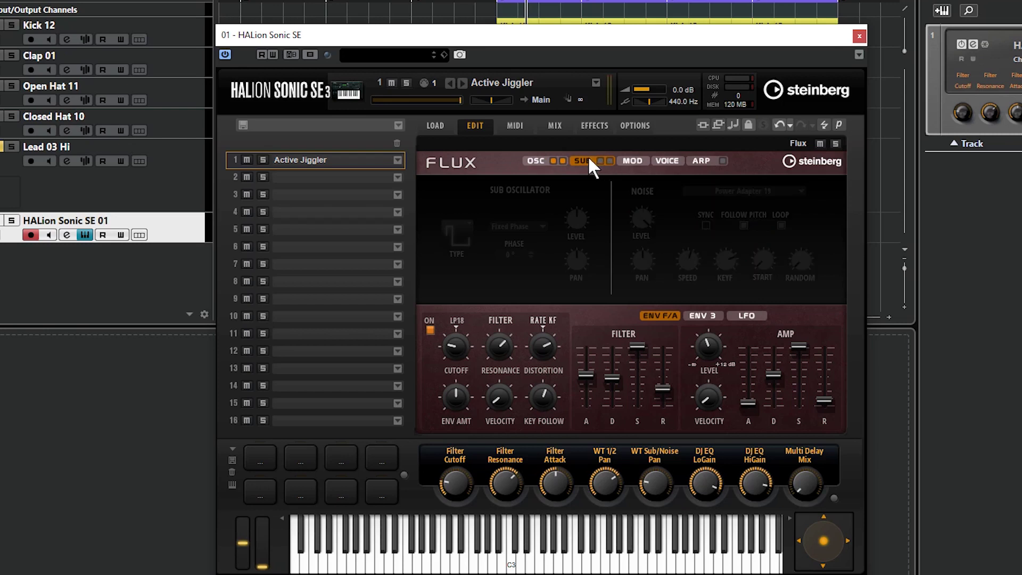
click(531, 162)
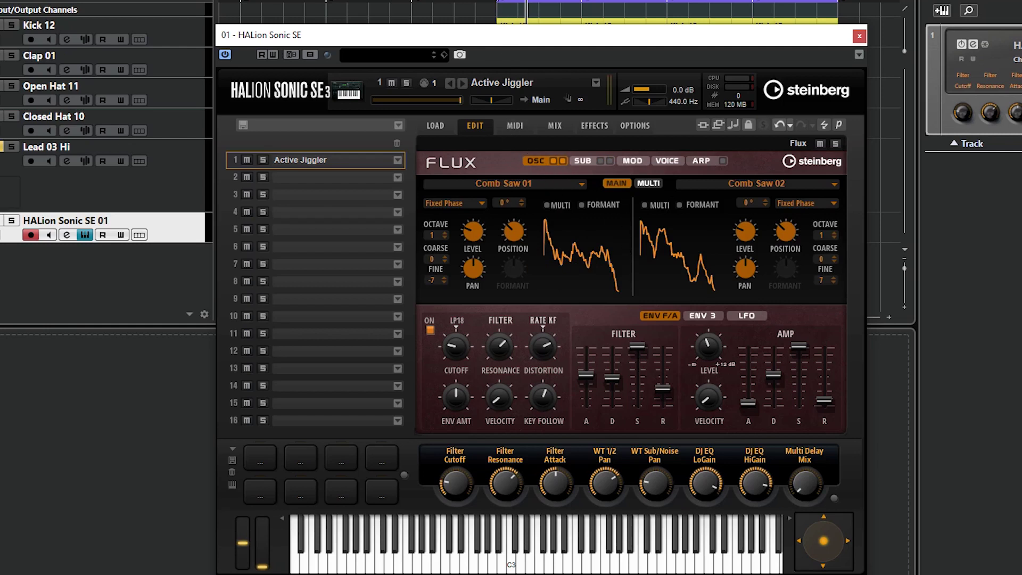
click(12, 221)
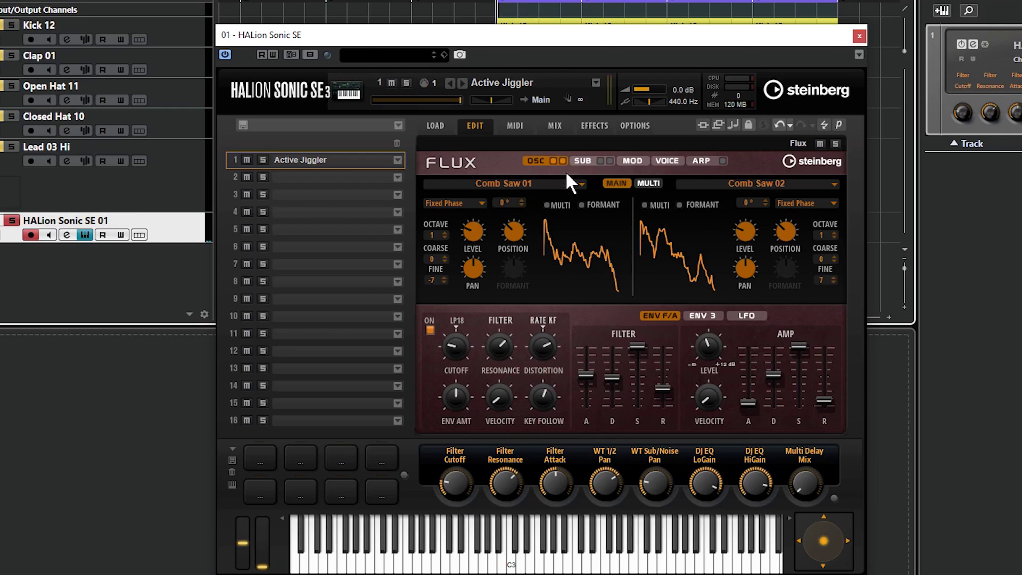
click(610, 160)
click(609, 159)
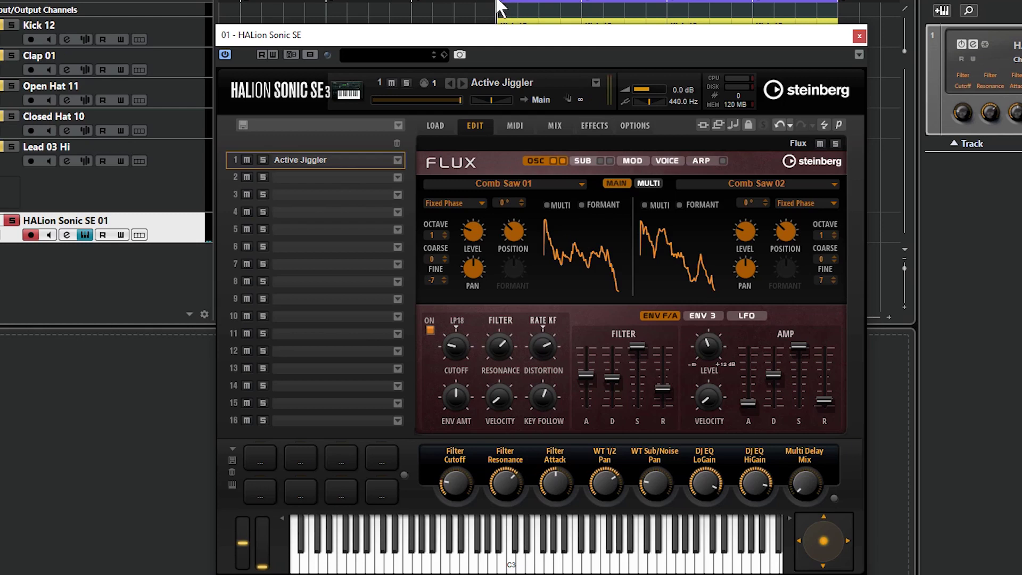
- Play the bass briefly, set Comb Saw 01's position to 36.0, and nudge the HALion window
key(space)
key(space)
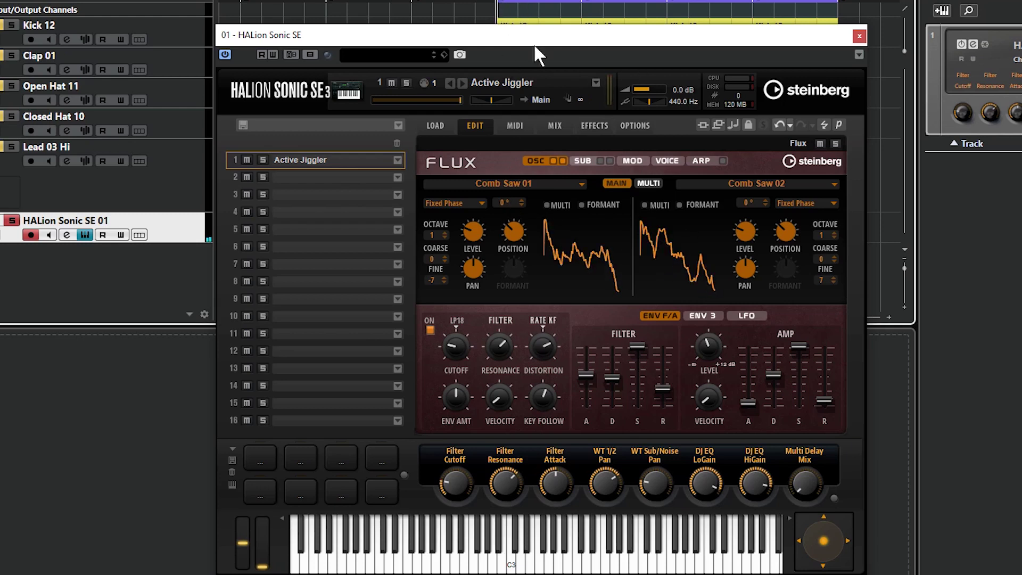
key(space)
drag(516, 229, 518, 200)
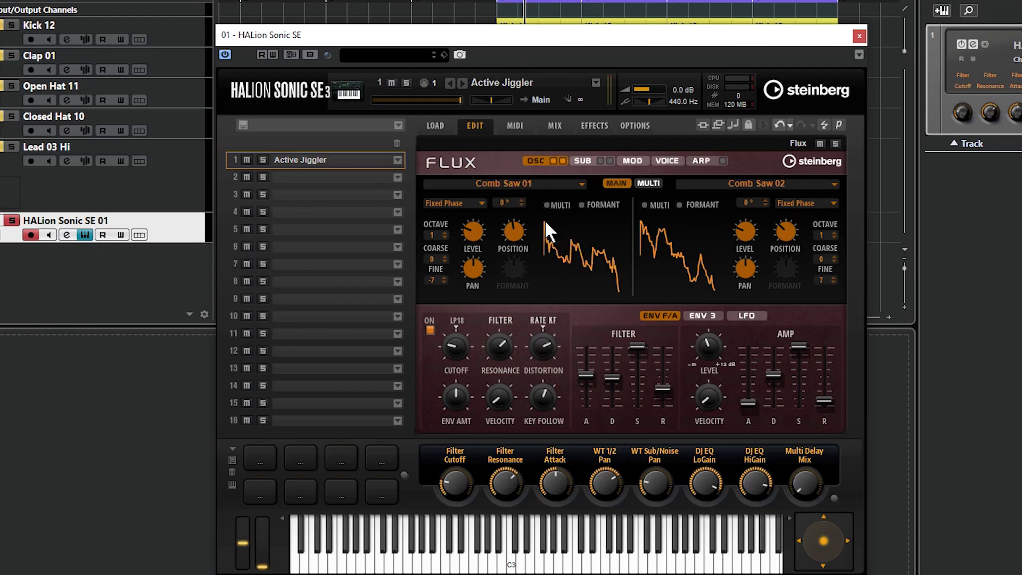
drag(547, 41, 547, 42)
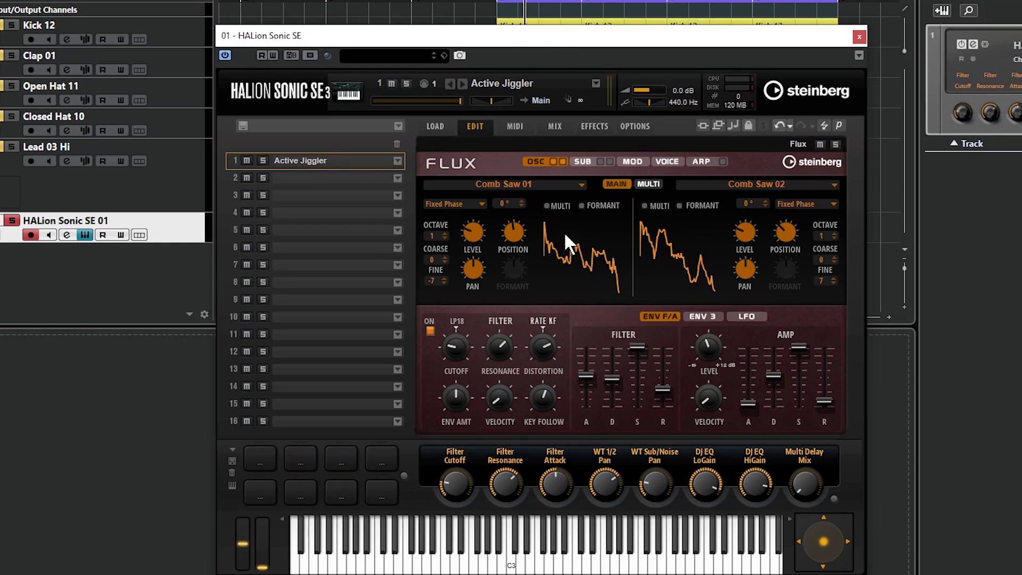
- Move the HALion window right and lower oscillator 1's wavetable position to 15
drag(563, 36, 665, 43)
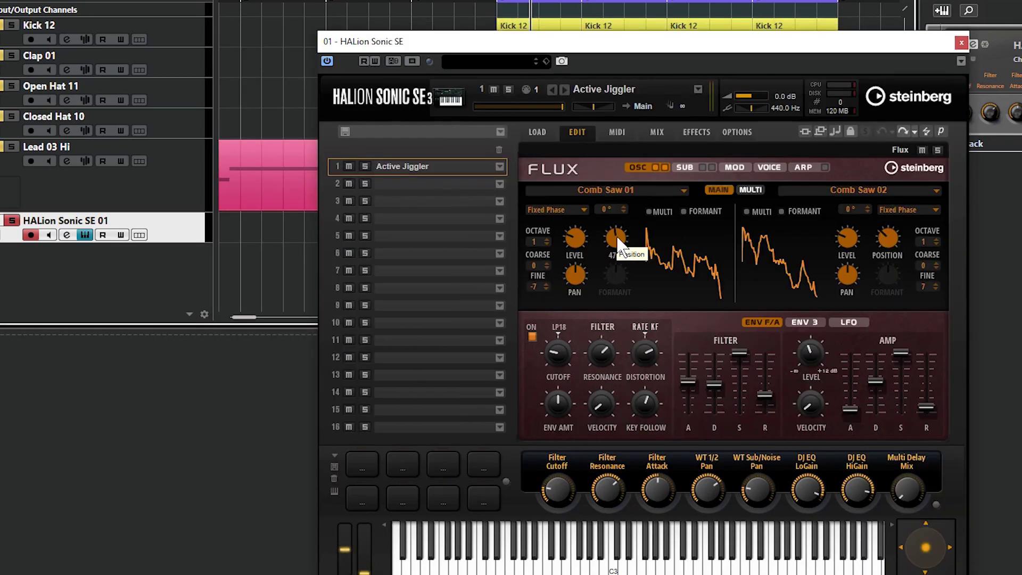
mouse_move(619, 246)
mouse_down()
mouse_move(617, 283)
mouse_move(615, 244)
mouse_up()
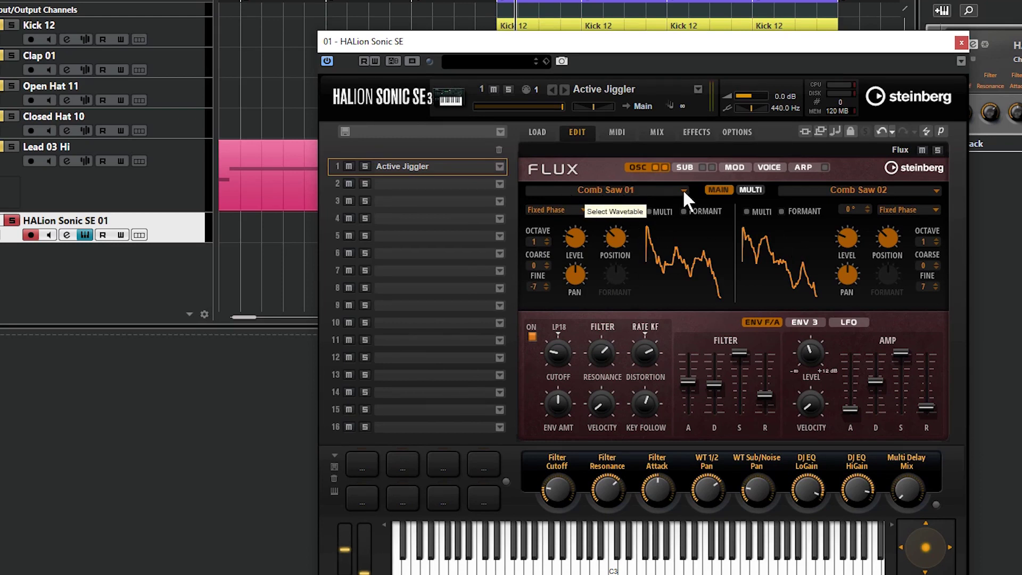
click(625, 190)
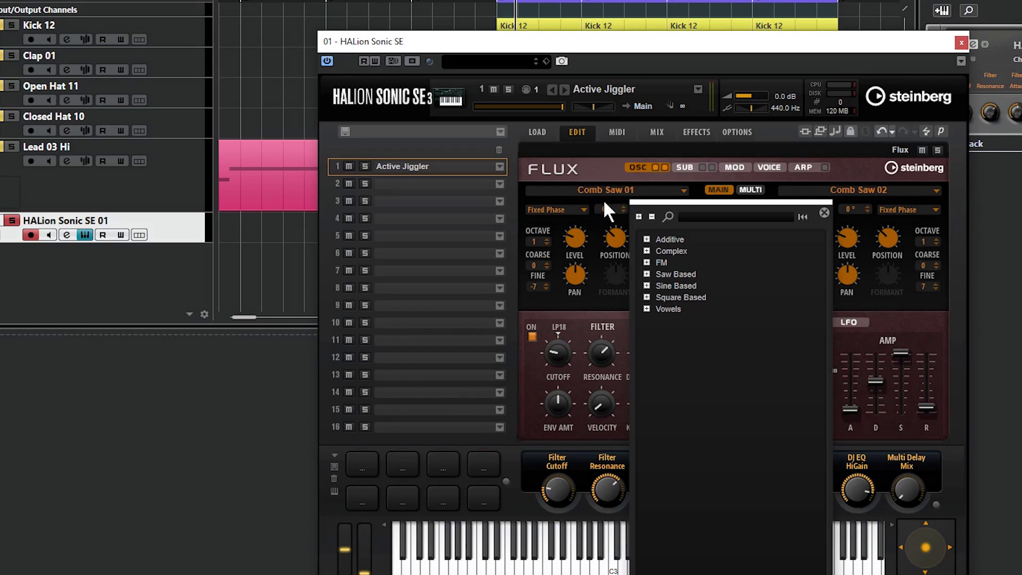
click(589, 187)
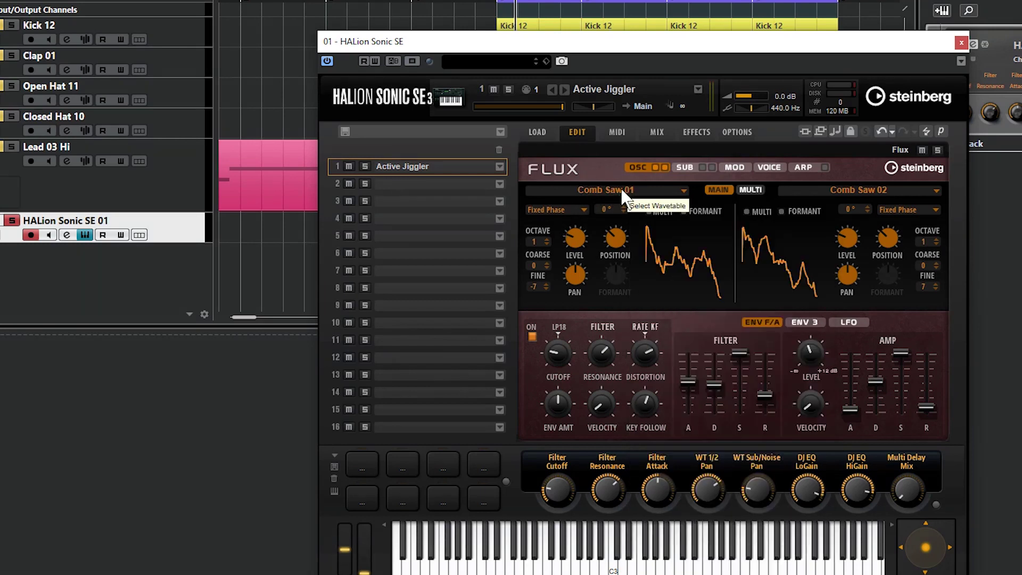
- Try the Complex Saw Formant wavetable on oscillator 1, then switch back to Comb Saw 01
click(620, 188)
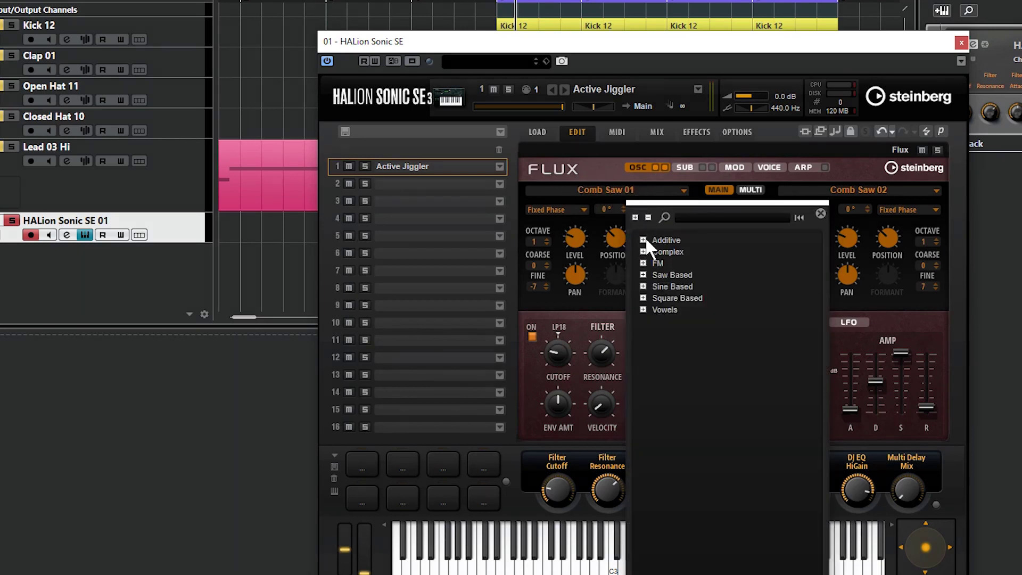
click(643, 250)
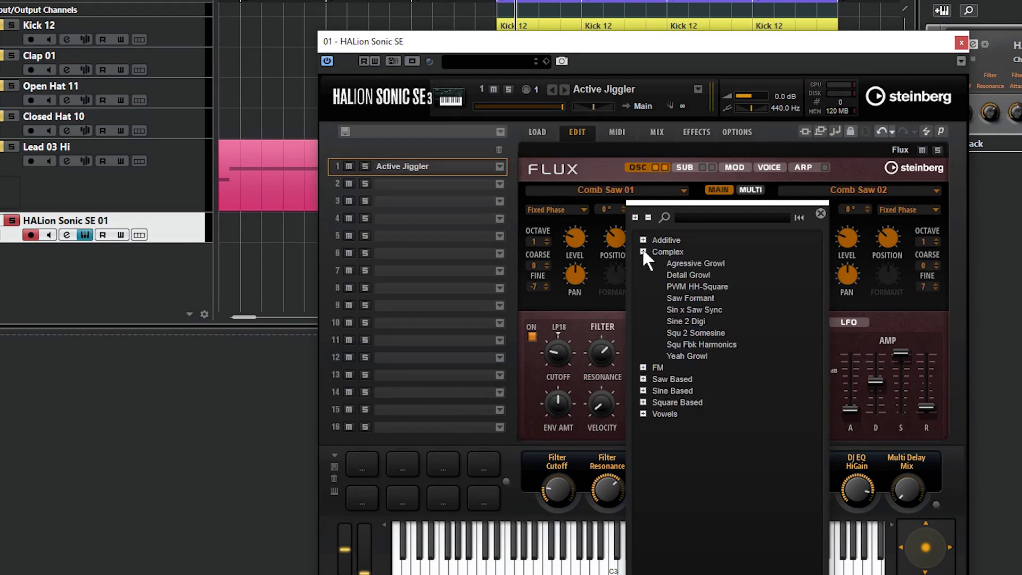
click(691, 296)
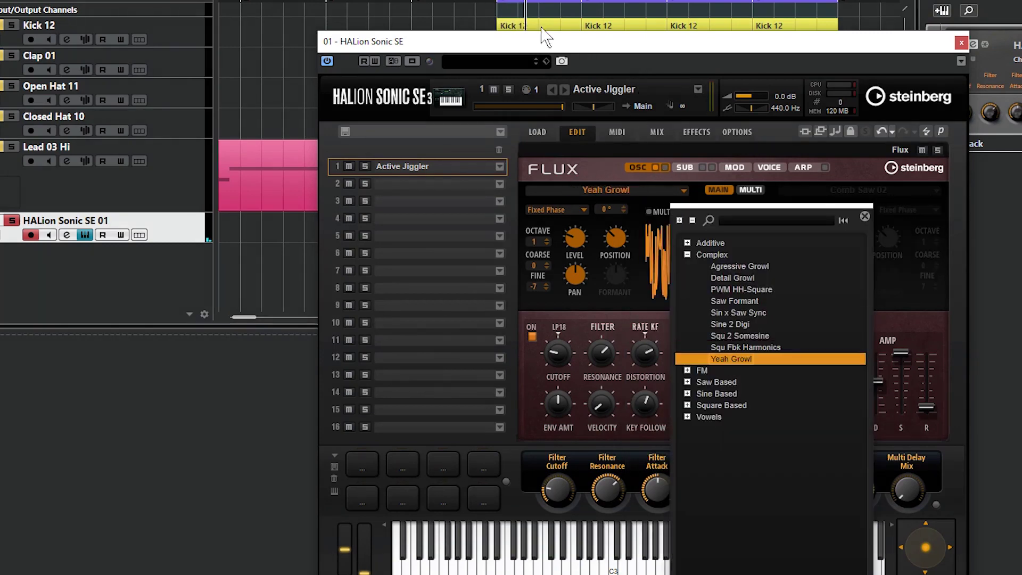
click(543, 37)
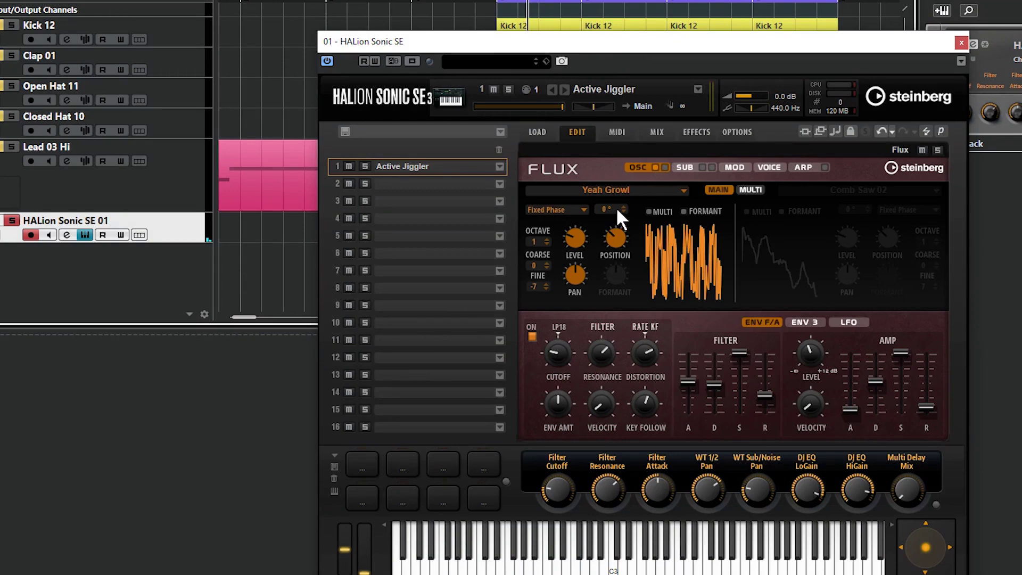
click(682, 261)
click(707, 387)
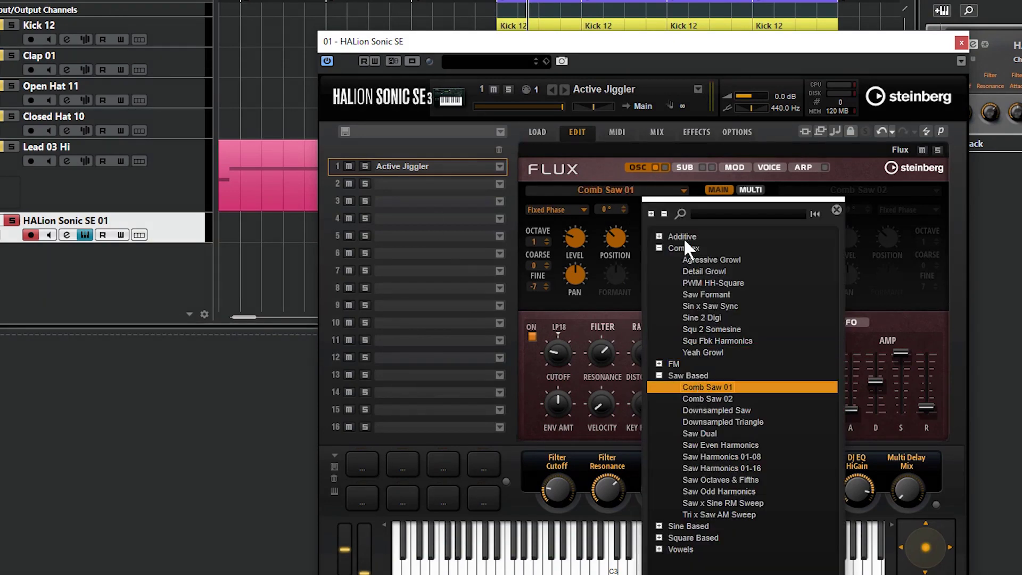
click(604, 172)
- Turn oscillator 2 back on and enable the sub oscillator, leaving the noise layer off
click(664, 167)
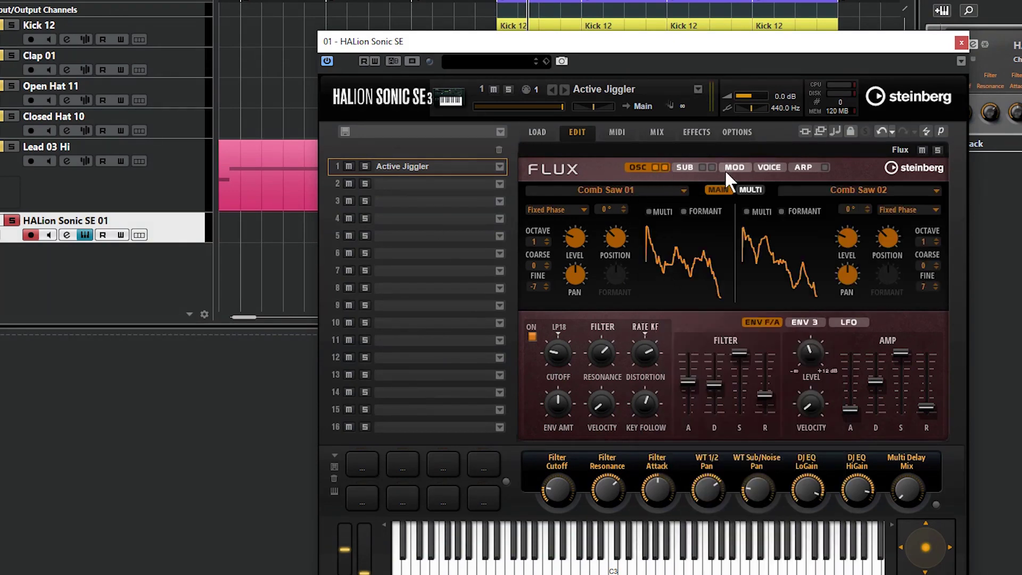
click(686, 167)
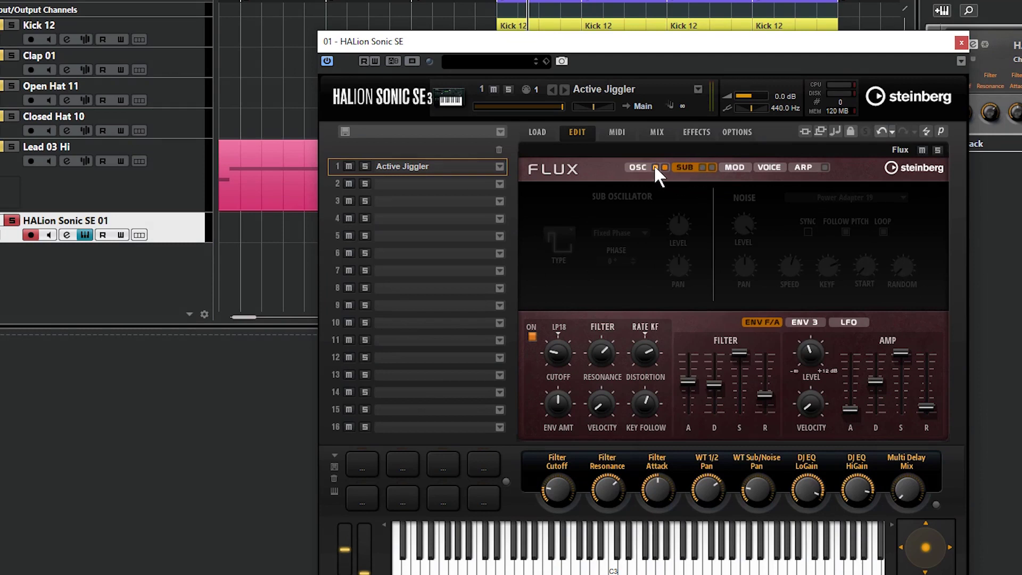
click(702, 167)
click(712, 167)
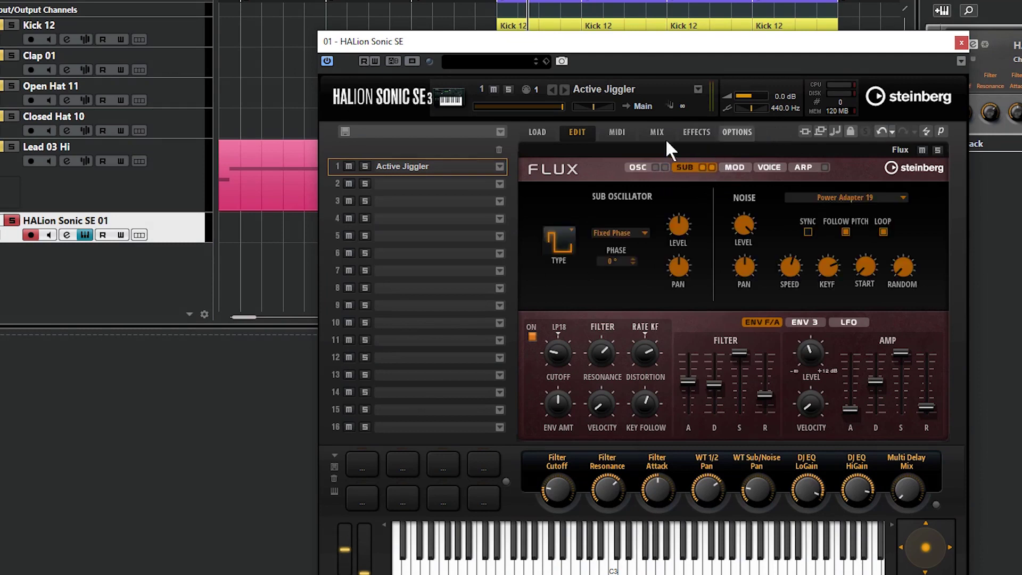
click(711, 166)
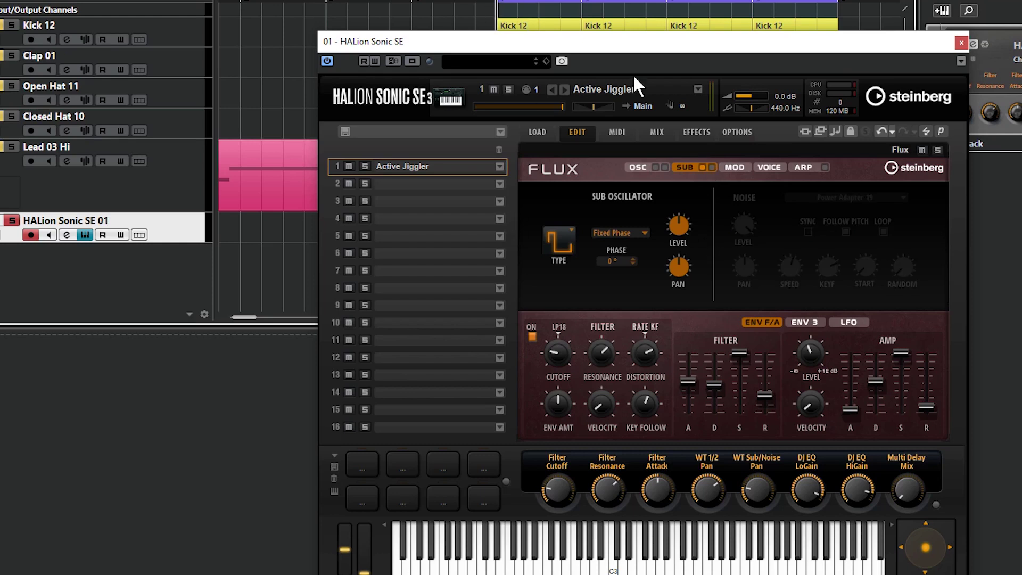
- Audition triangle and saw sub waves during playback, then settle on Pulse Narrow
click(570, 228)
click(575, 277)
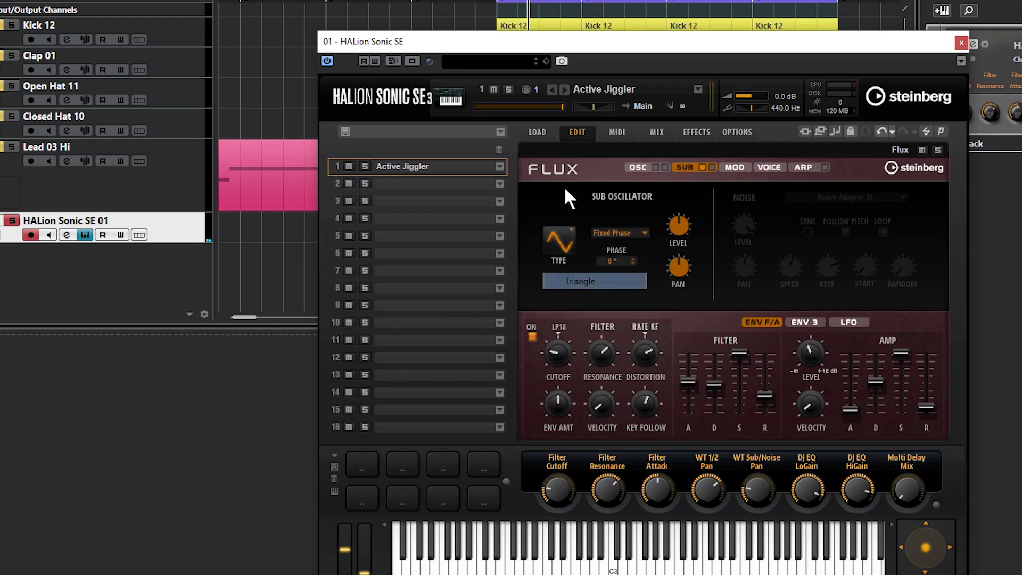
key(space)
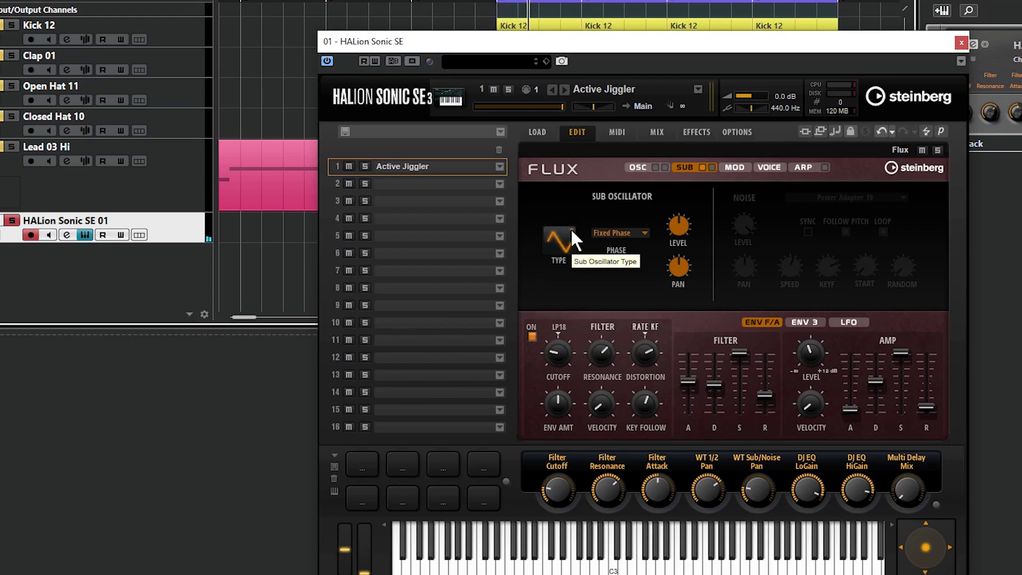
click(570, 229)
click(578, 297)
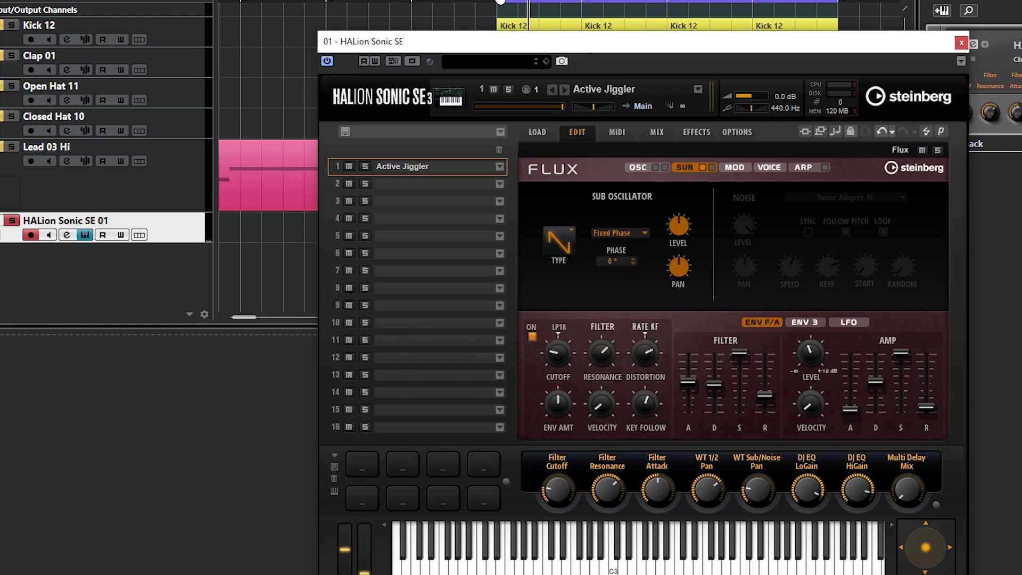
scroll(570, 231, up, 2)
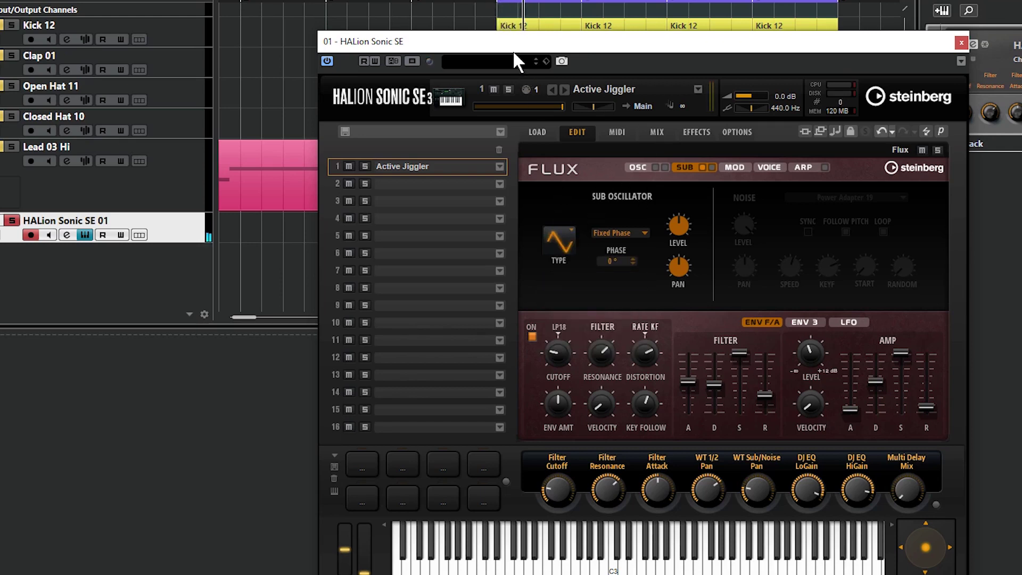
click(569, 228)
click(604, 344)
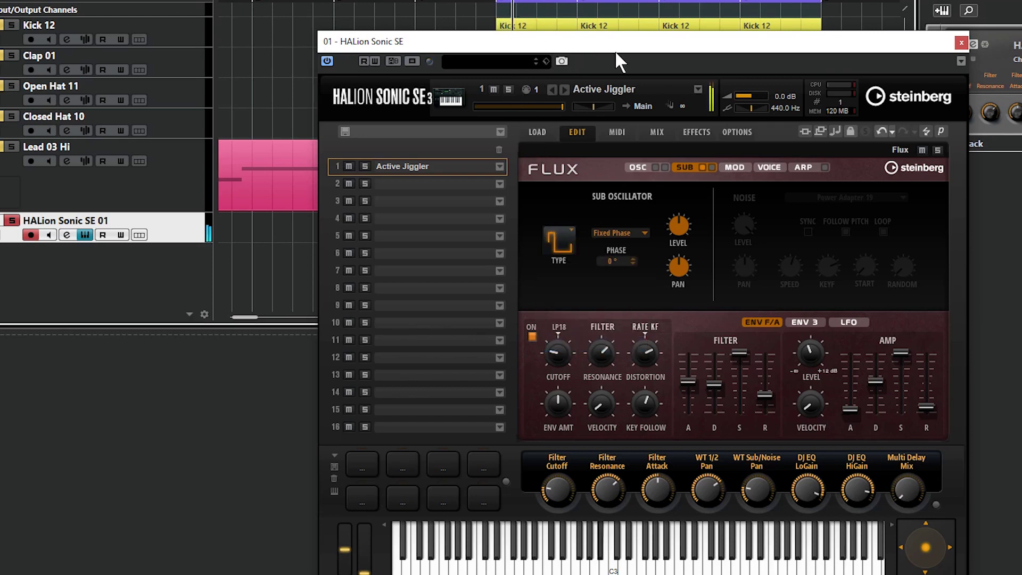
- Re-enable the Power Adapter 19 noise, compare it with the sub muted, then show the modulation matrix
click(711, 167)
click(703, 168)
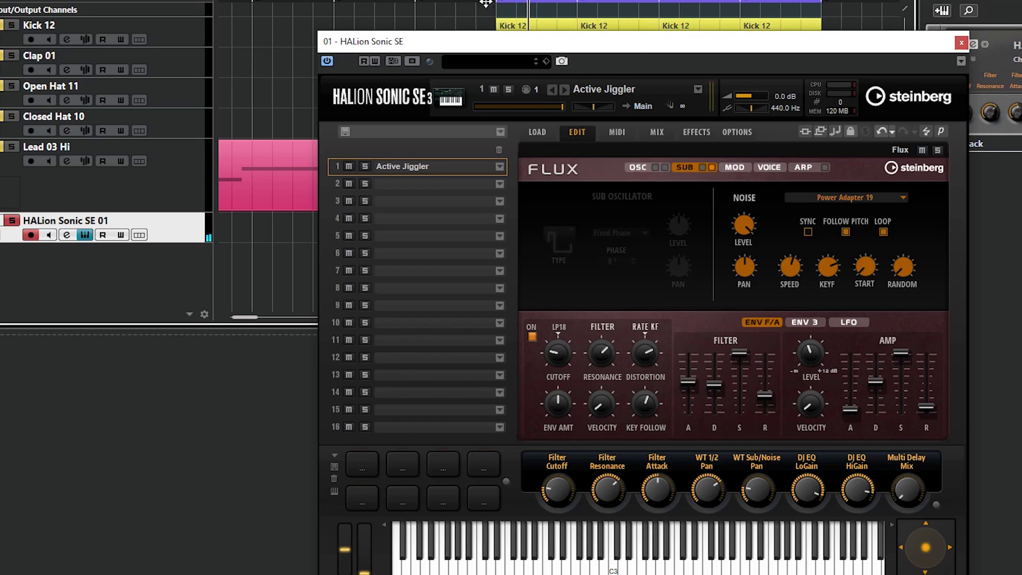
click(703, 167)
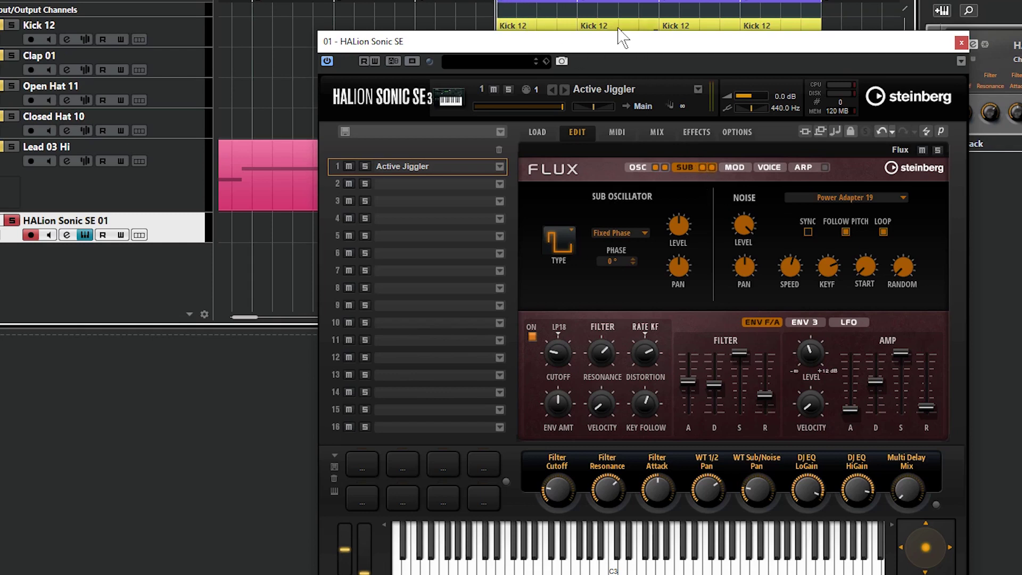
click(738, 168)
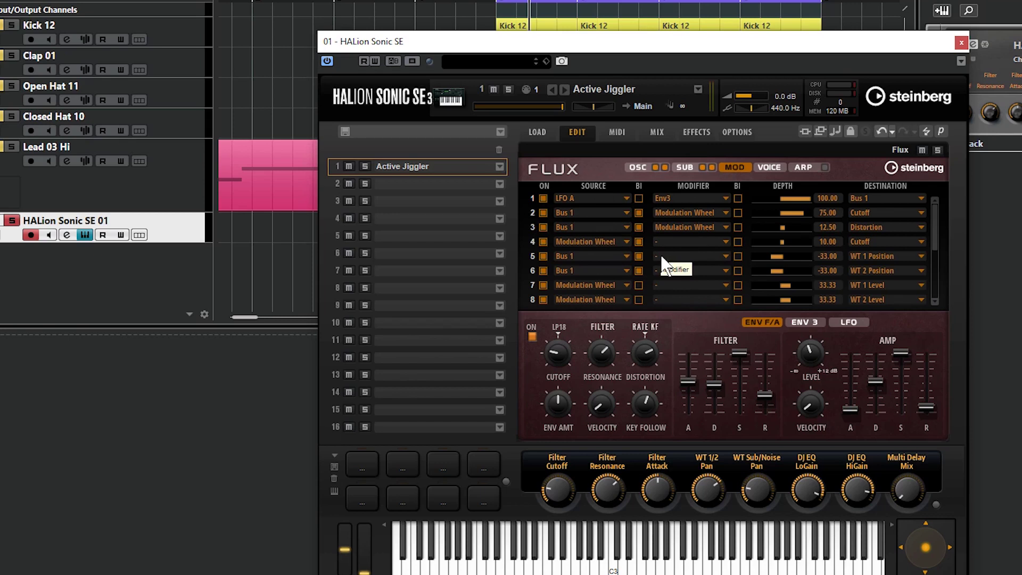
- Lower the Flux filter envelope attack and audition C3 to compare
click(613, 566)
click(614, 567)
drag(696, 388, 694, 417)
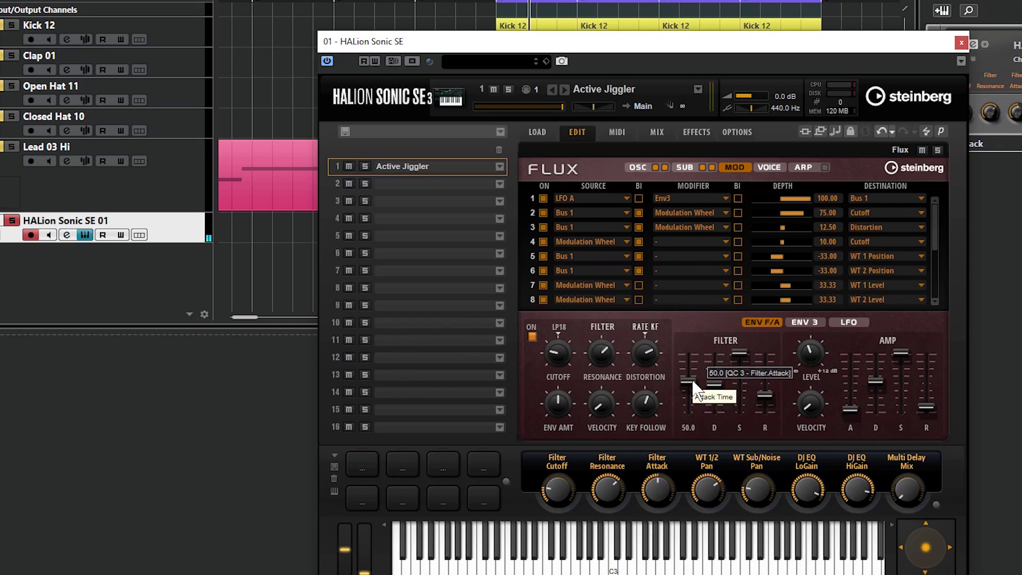
click(613, 565)
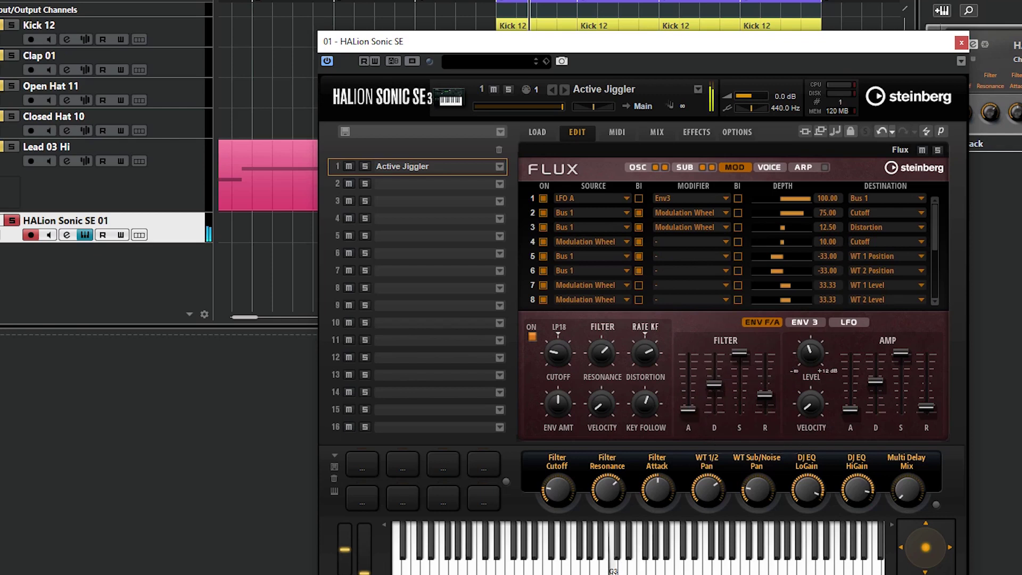
click(613, 565)
click(613, 566)
- Raise the filter envelope attack to about 54.4, recheck on C3, and show the voice settings
drag(688, 410, 697, 380)
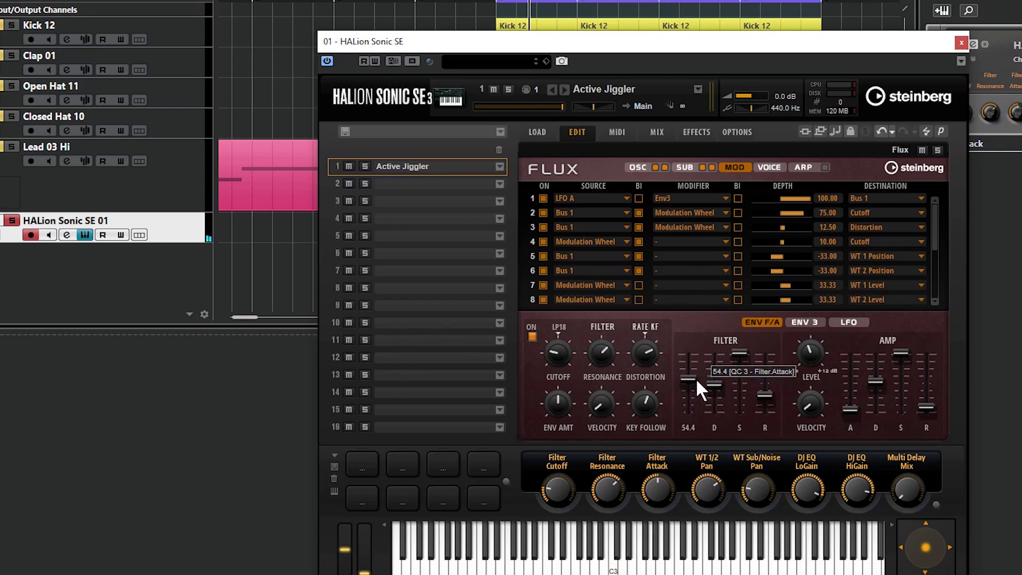
click(613, 567)
click(613, 568)
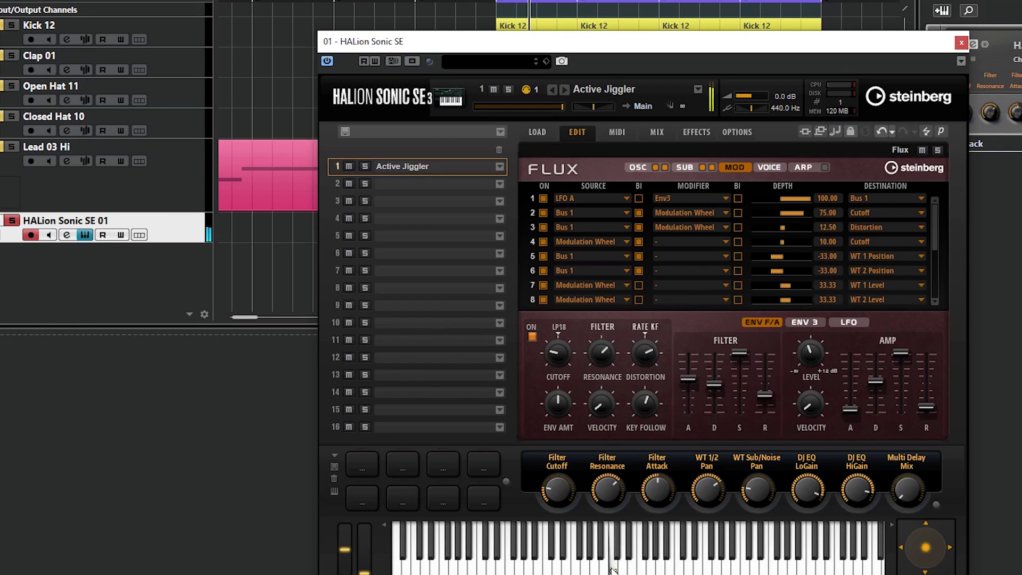
click(614, 569)
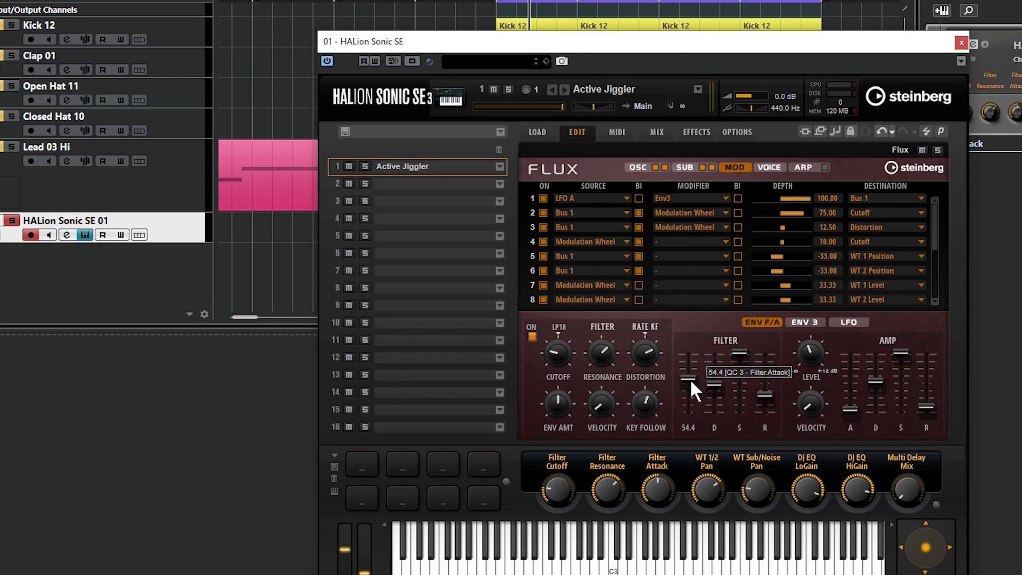
click(770, 166)
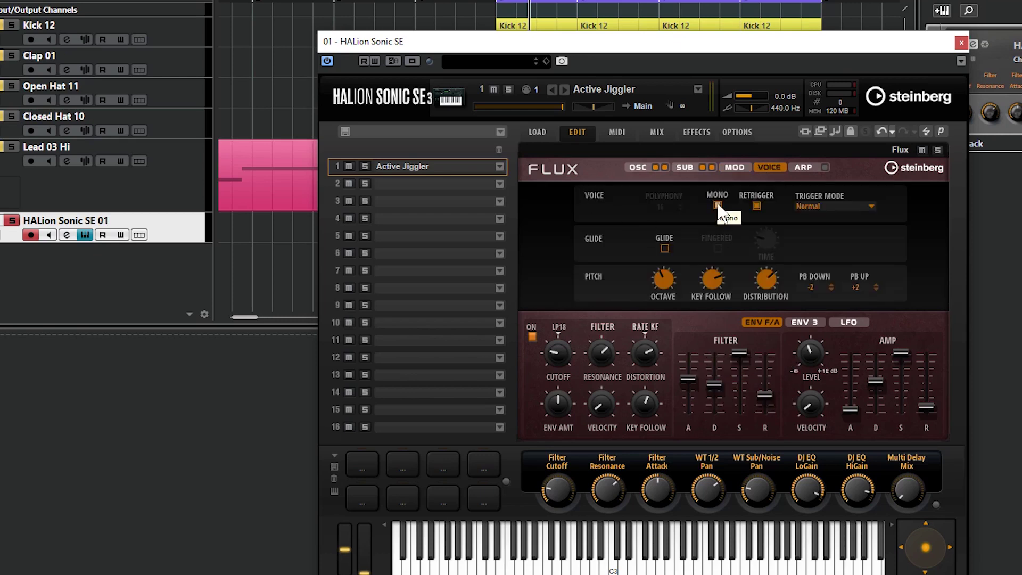
click(718, 206)
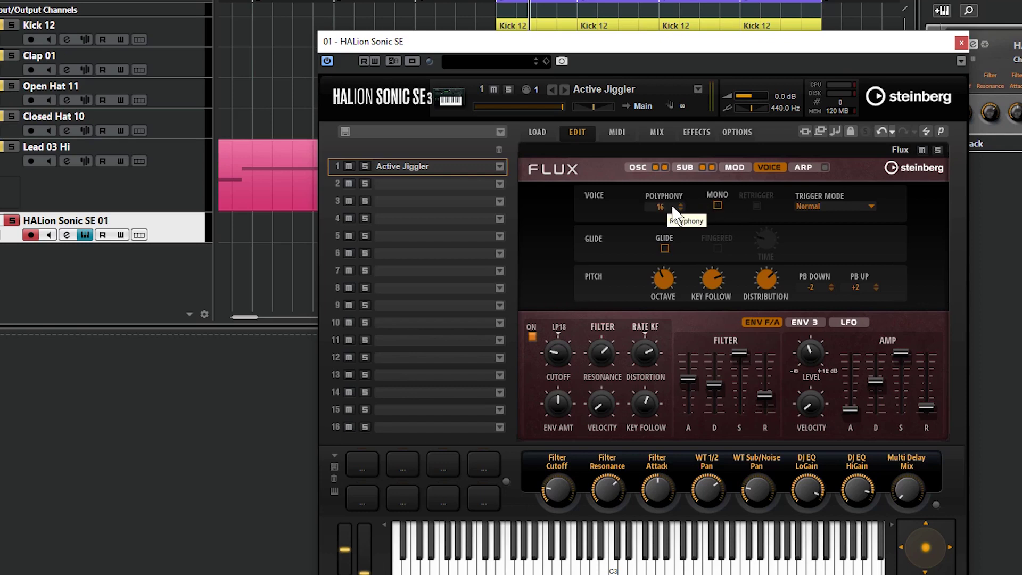
click(717, 205)
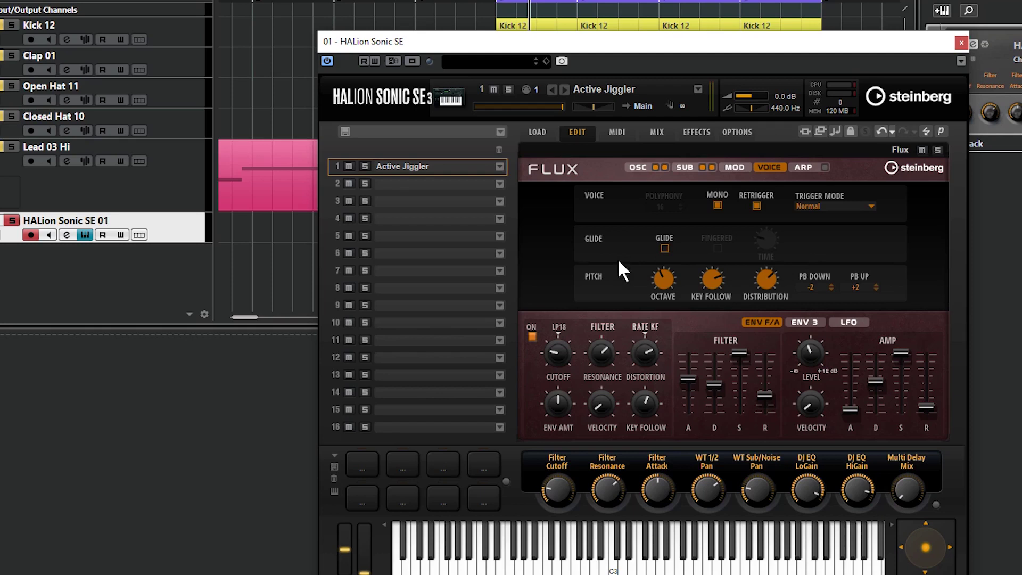
- Switch the Flux arpeggiator on and back off, then return to the oscillator page
click(810, 168)
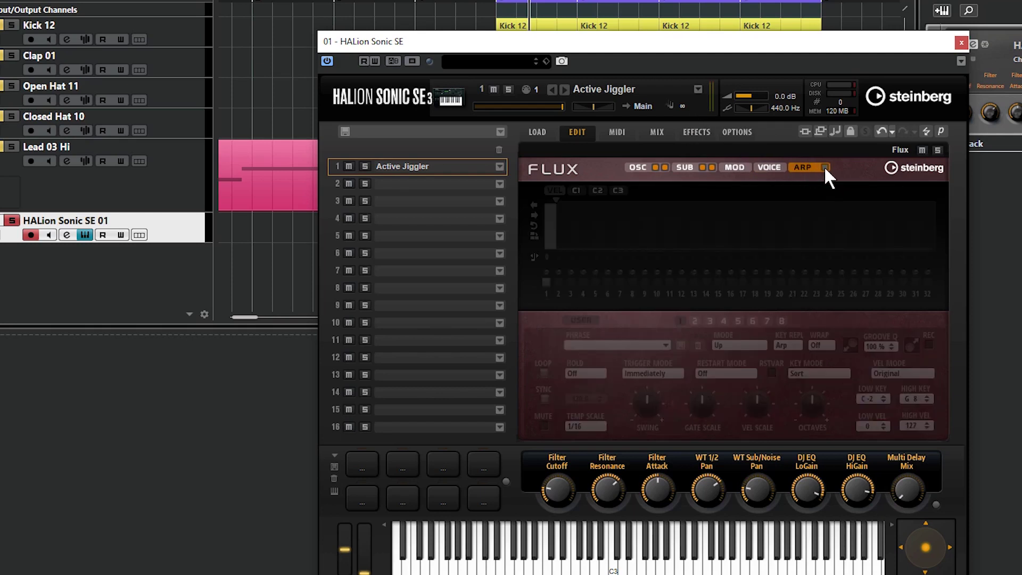
click(824, 166)
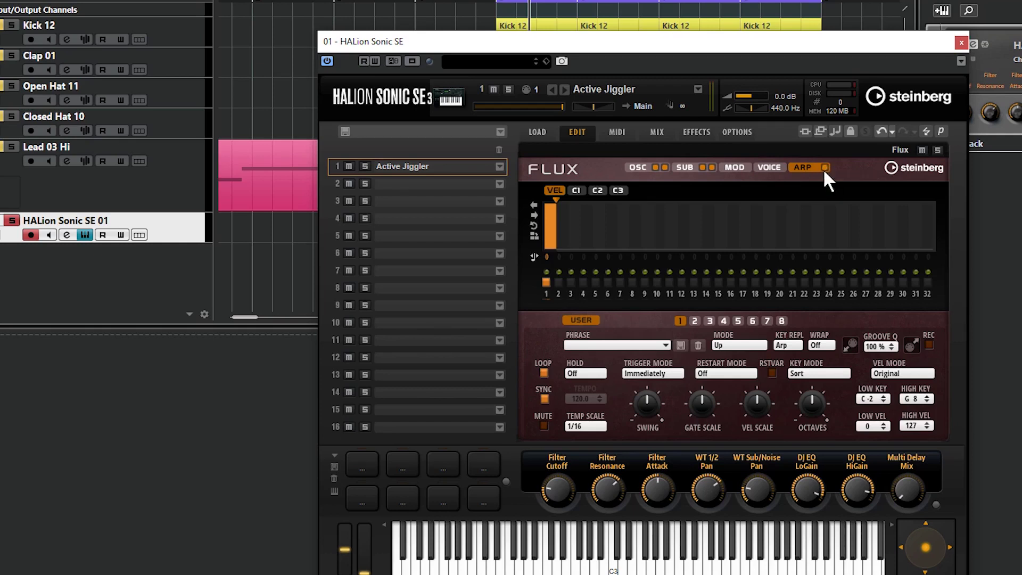
click(824, 167)
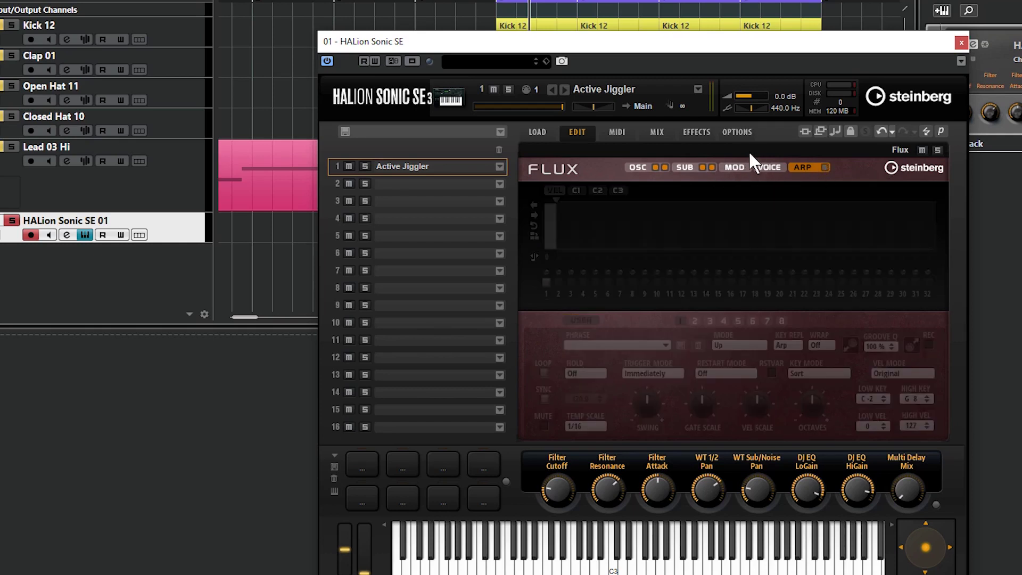
click(637, 166)
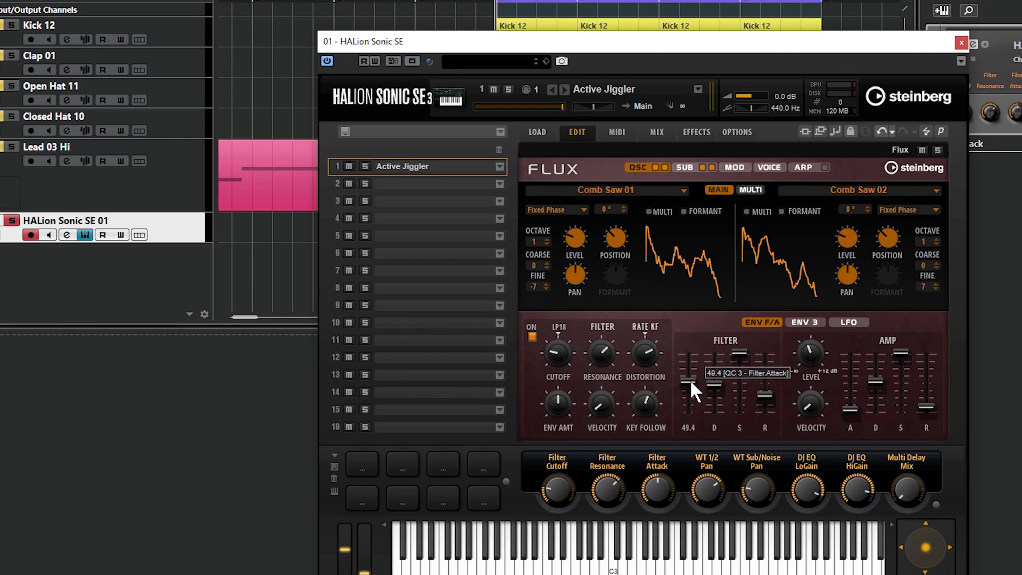
- Readjust the filter envelope attack, unsolo the HALion Sonic SE track, and review the SUB and OSC pages
drag(690, 379, 691, 379)
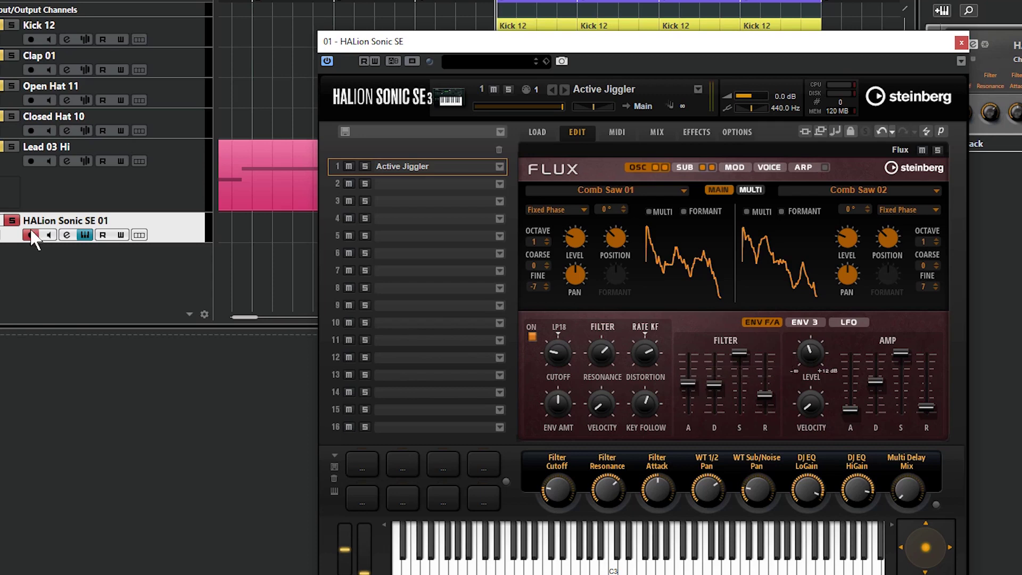
click(12, 220)
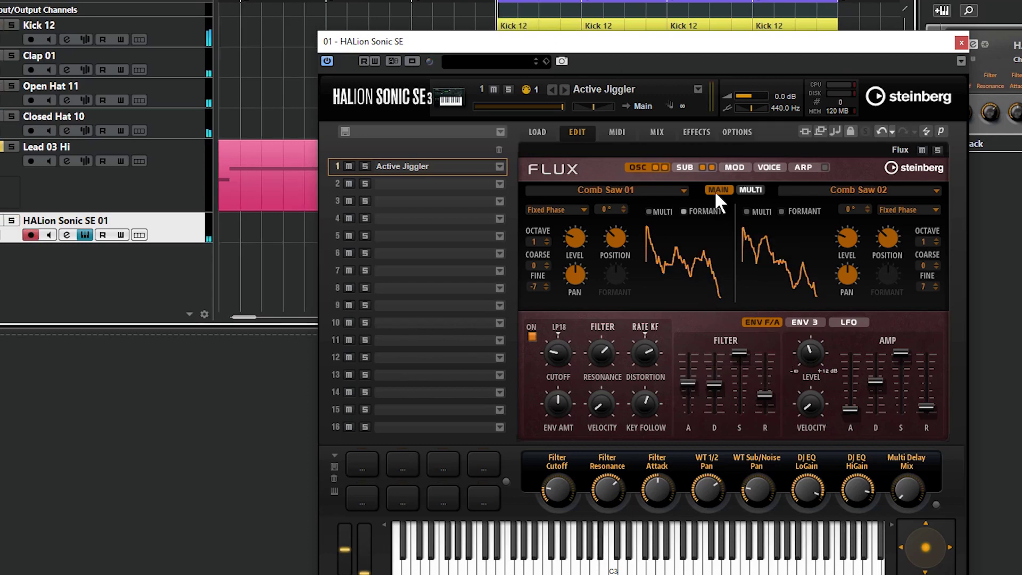
drag(688, 400, 694, 375)
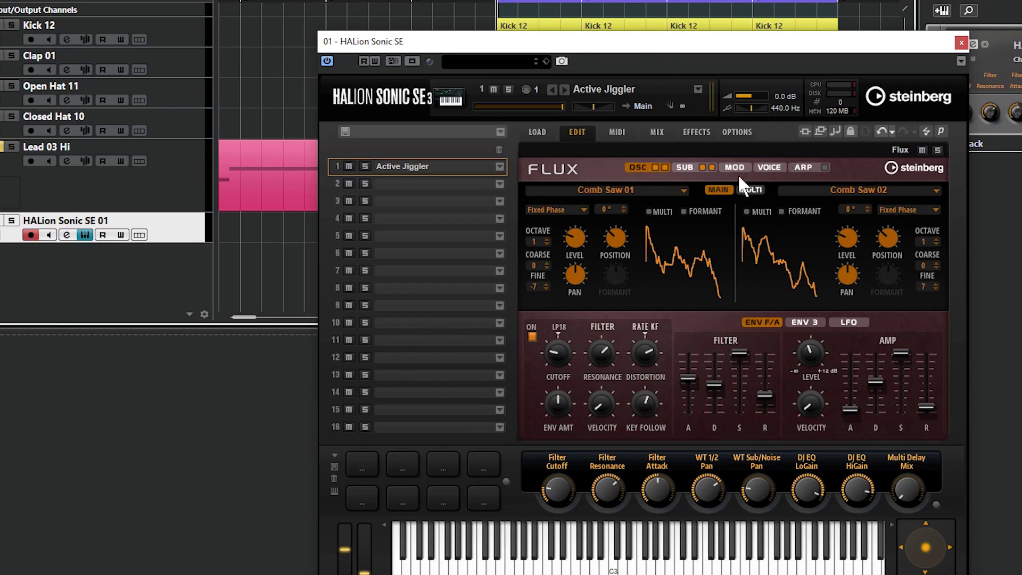
click(685, 167)
click(637, 168)
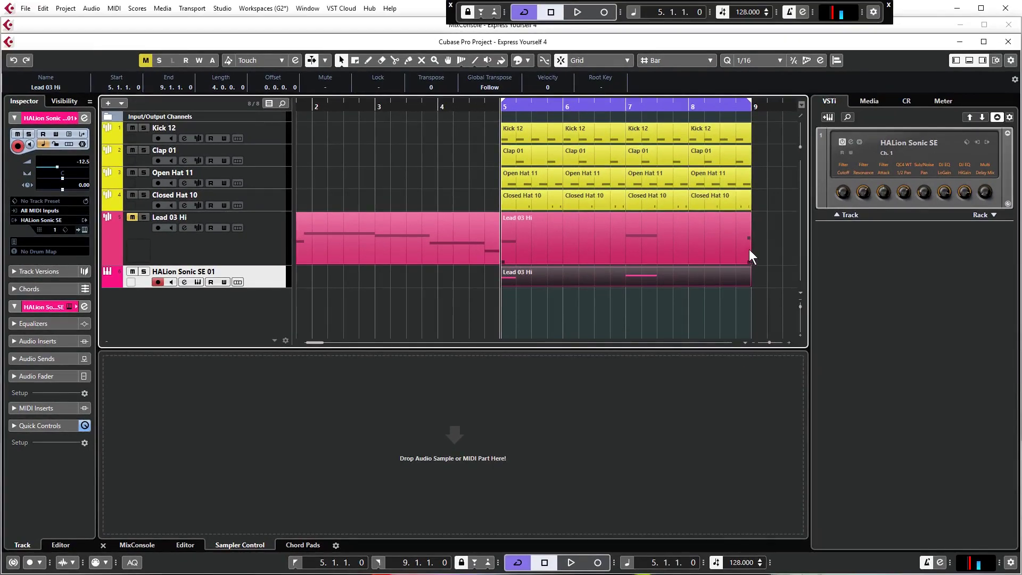
- Set the playback position just before bar 5, unmute Lead 03 Hi, and open its part
scroll(764, 241, right, 3)
click(369, 106)
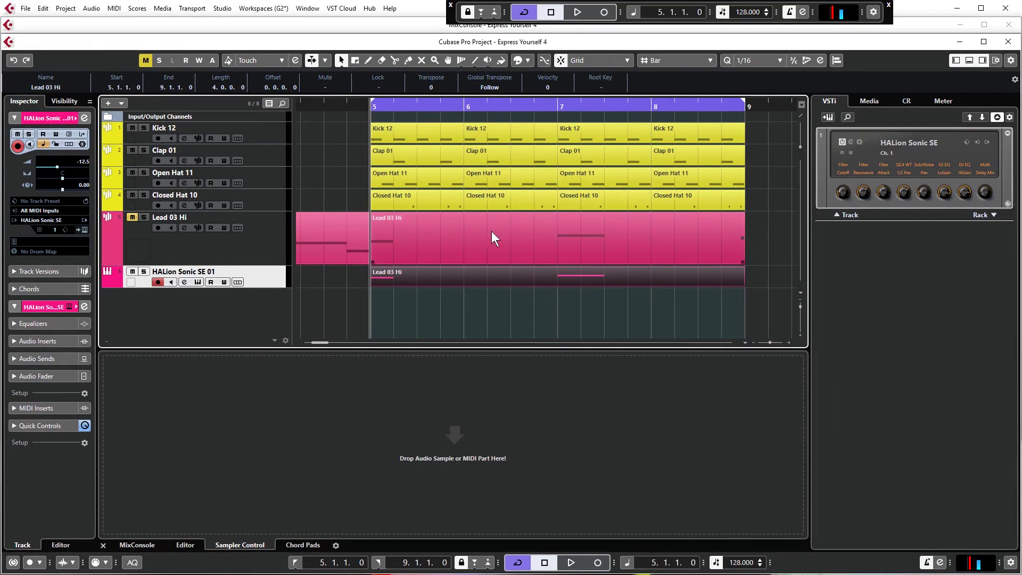
click(251, 246)
click(132, 218)
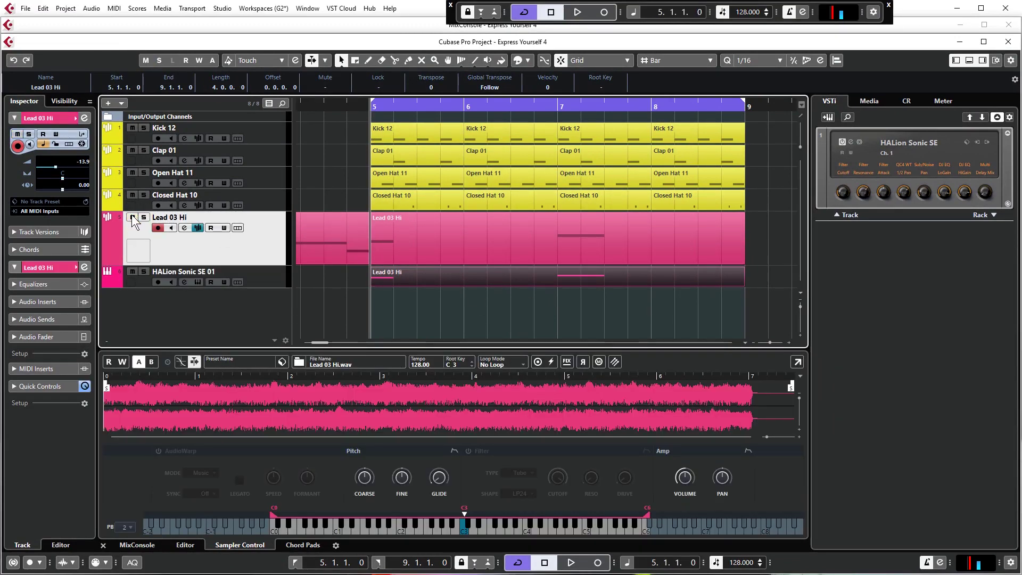
double_click(474, 229)
- With the Mute tool, try muting the A#2 and C#3 notes, undo, and play back
right_click(477, 290)
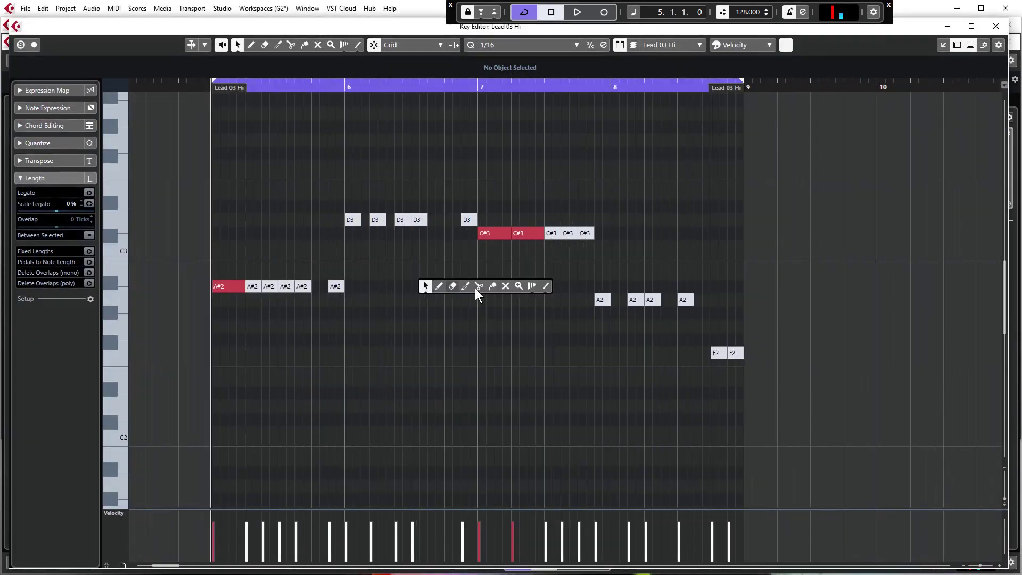
click(505, 286)
click(226, 286)
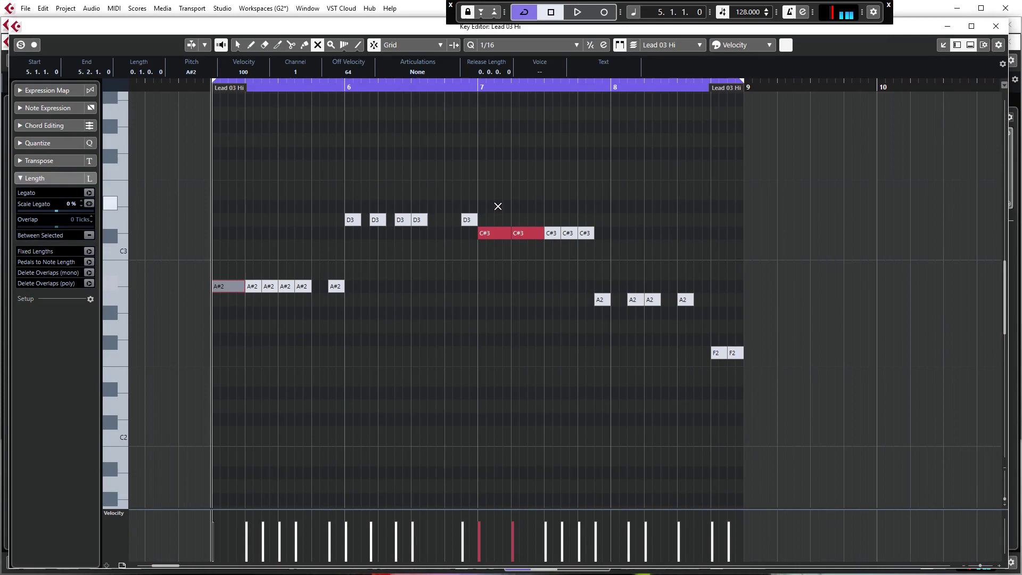
drag(498, 206, 527, 280)
key(ctrl+z)
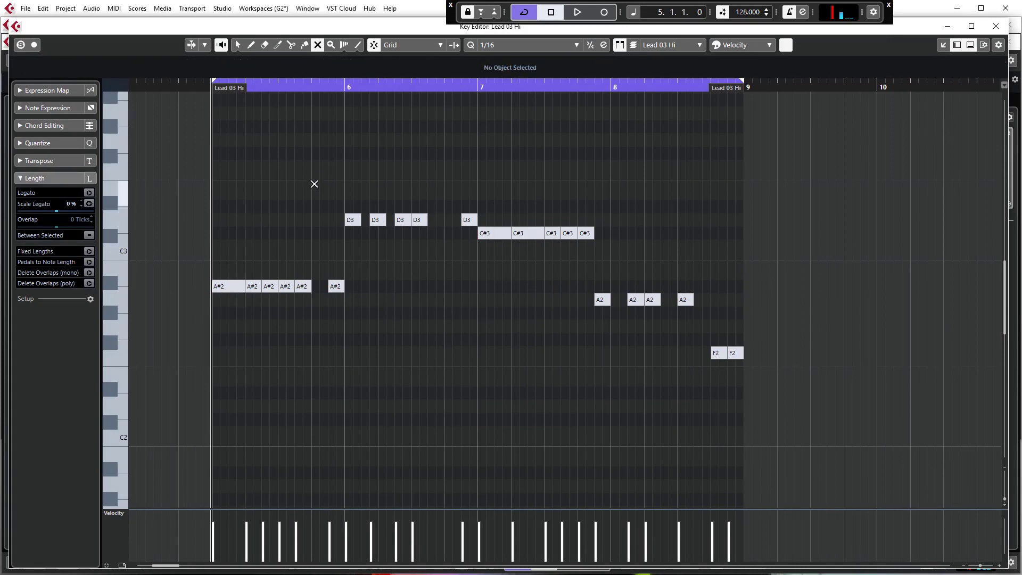
key(space)
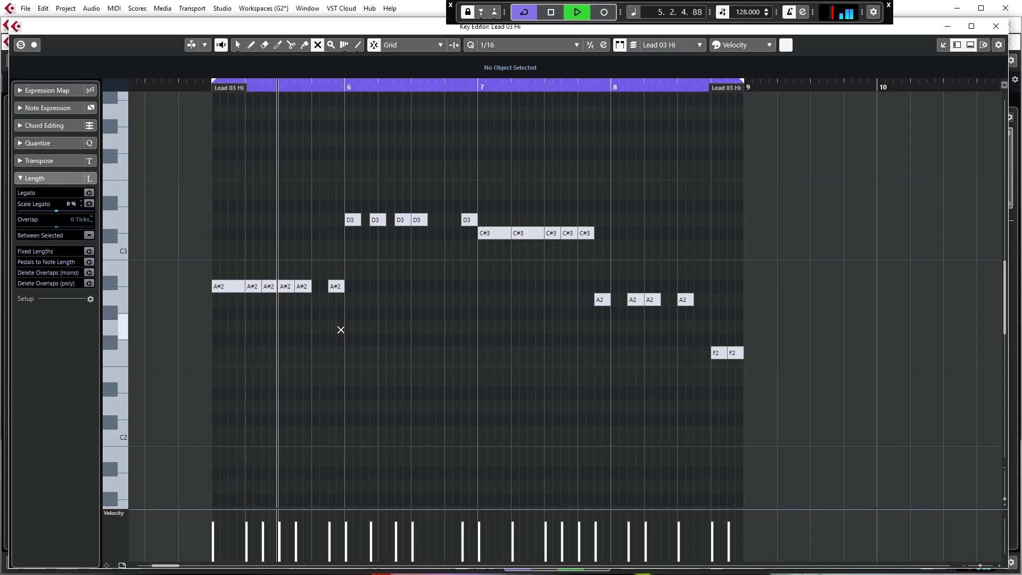
key(space)
- Mute the A#2 and D3 notes around bar 6 and the D3 near 6.4, playing from bar 5
drag(332, 327, 334, 200)
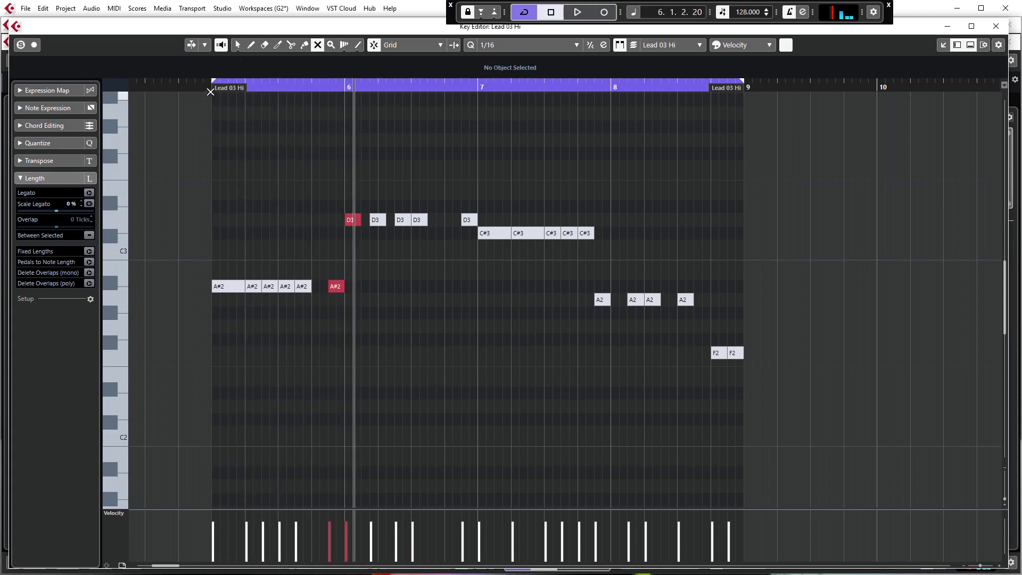
click(210, 92)
key(space)
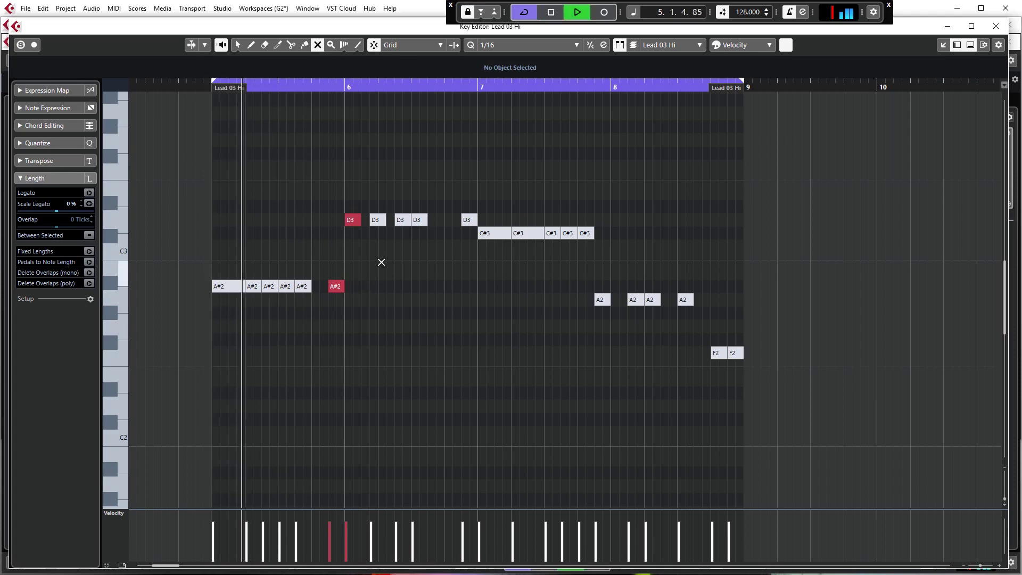
click(467, 219)
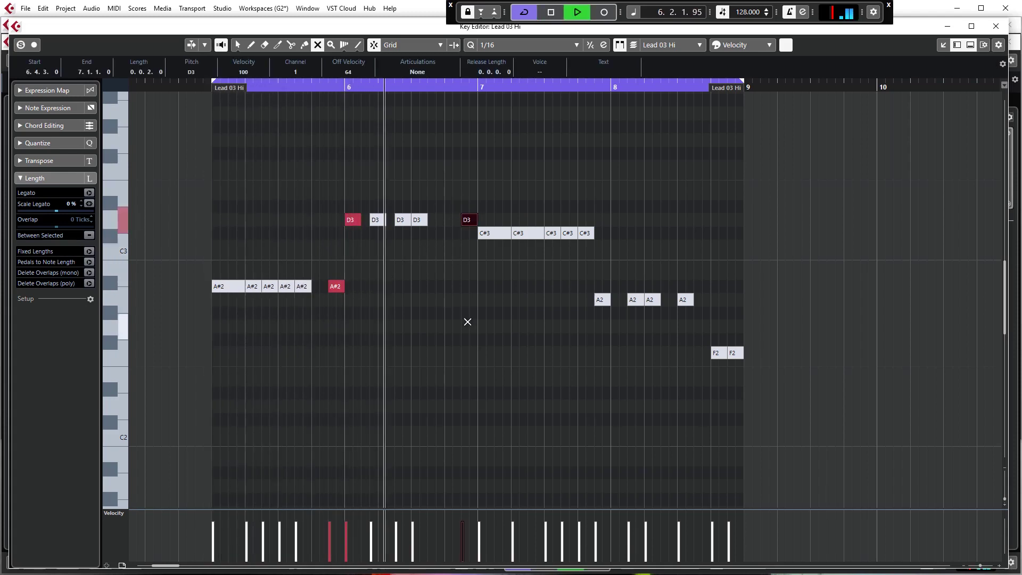
click(468, 320)
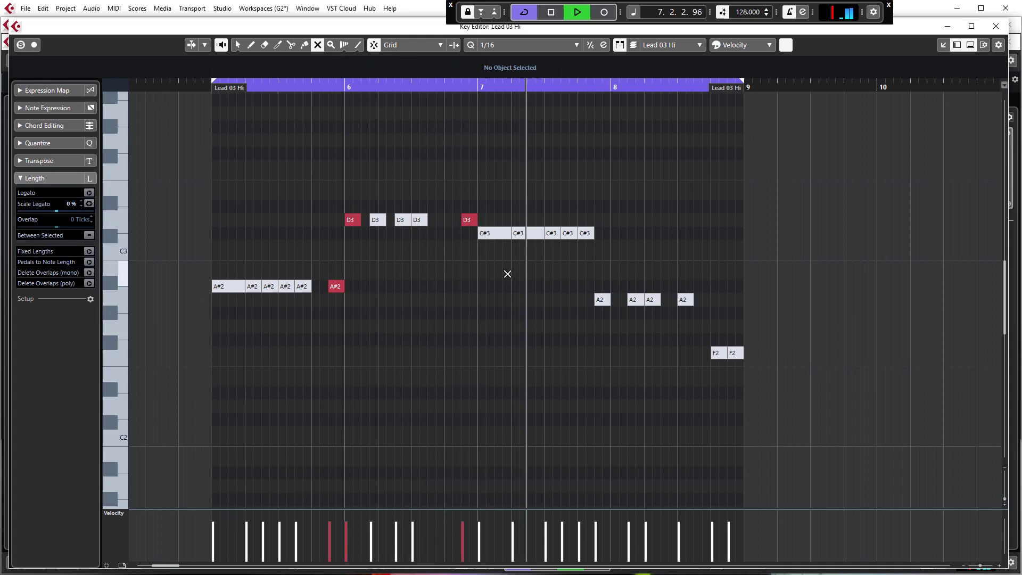
key(1)
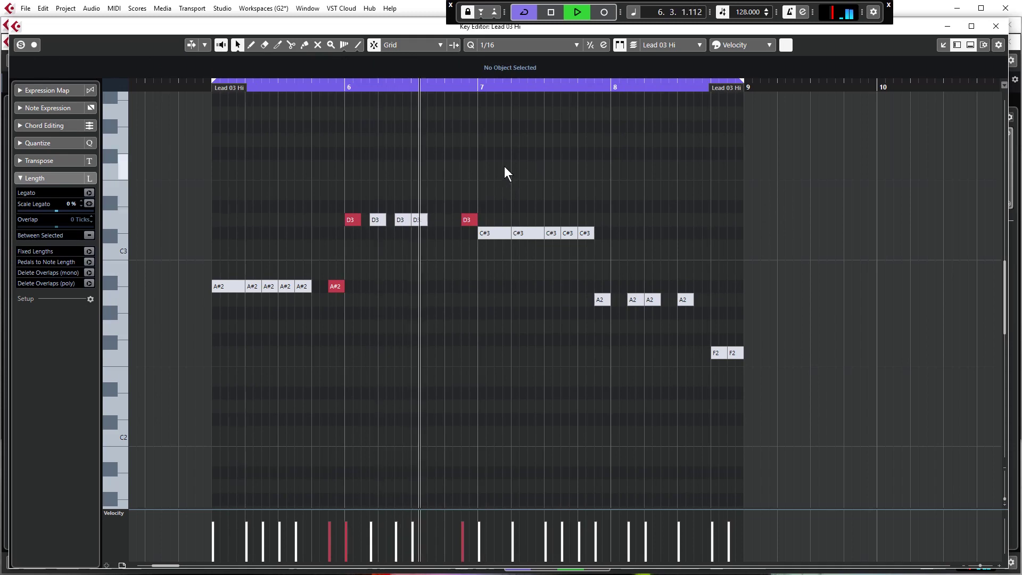
key(space)
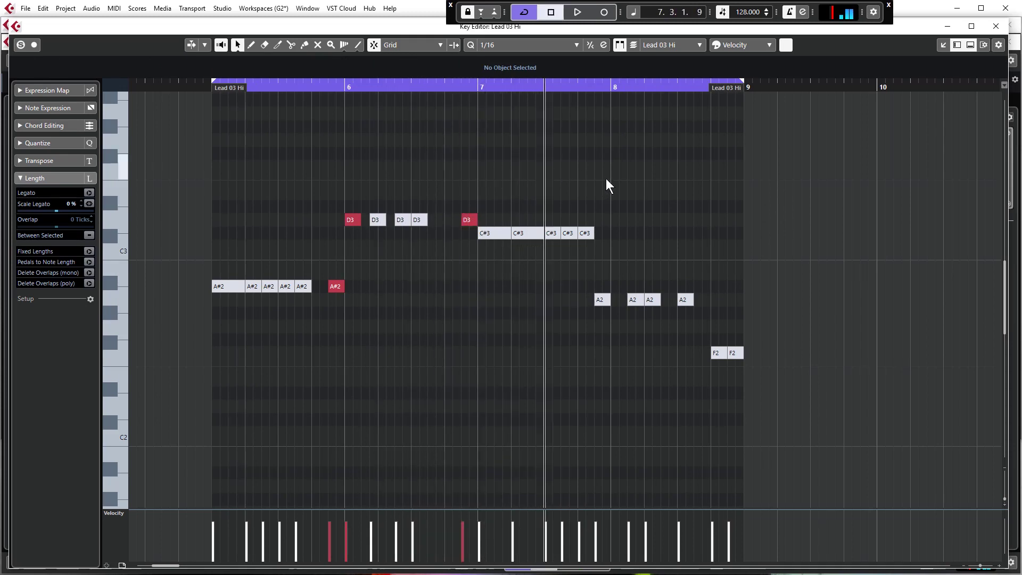
- Close the Key Editor, zoom out to bars 1–10, and return the cursor to bar 5
click(995, 26)
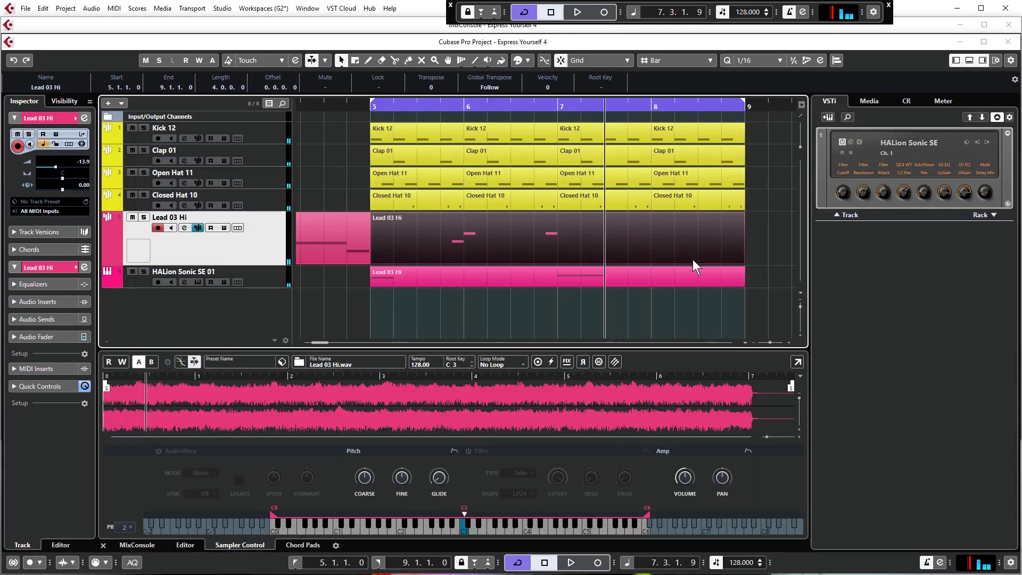
key(g)
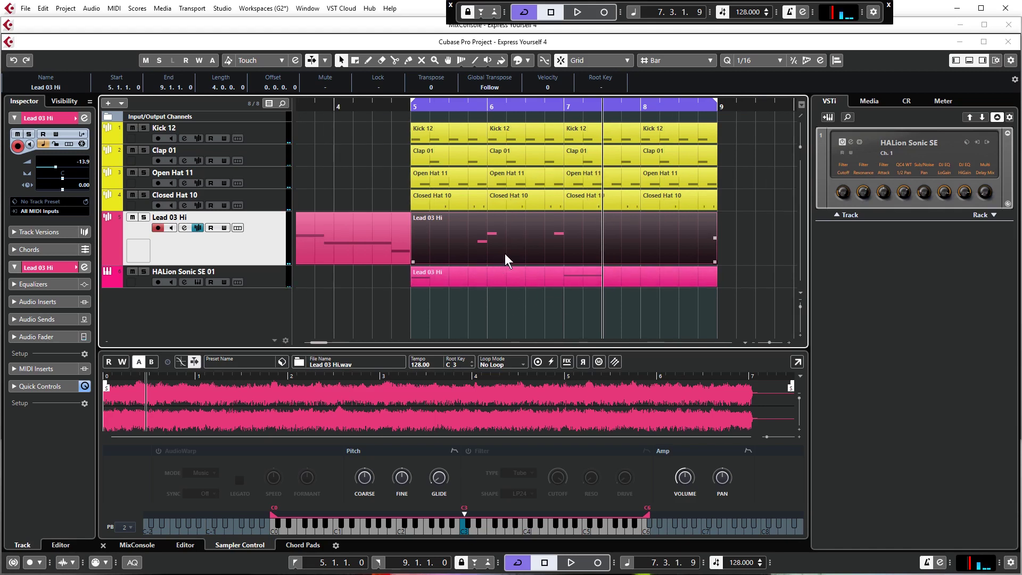
key(g)
click(553, 293)
key(KP_1)
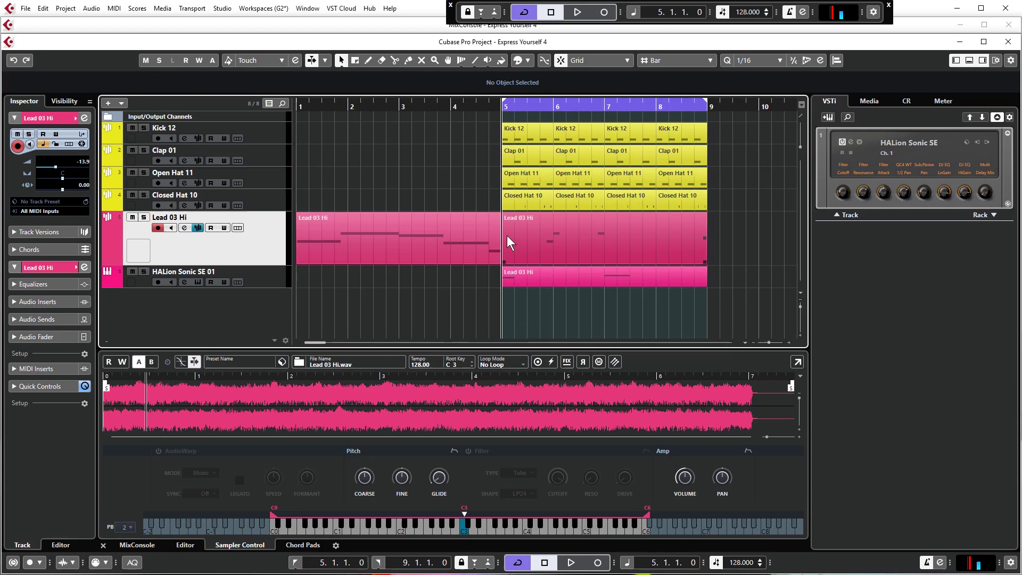
- Reopen the Lead 03 Hi part to check its A#2, D3, C#3 and A2 notes, then close it
double_click(532, 237)
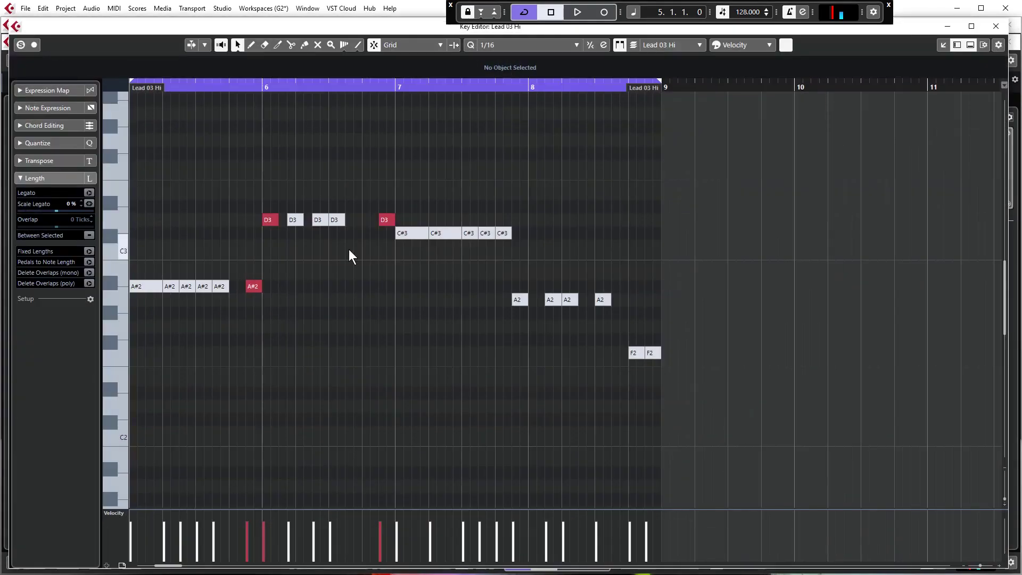
drag(162, 266, 229, 318)
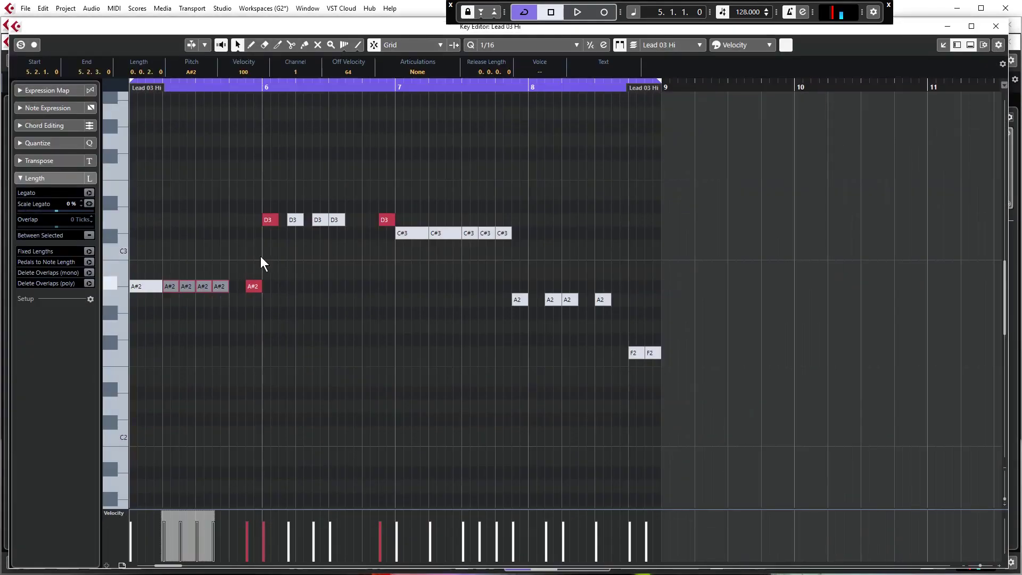
drag(289, 193, 342, 229)
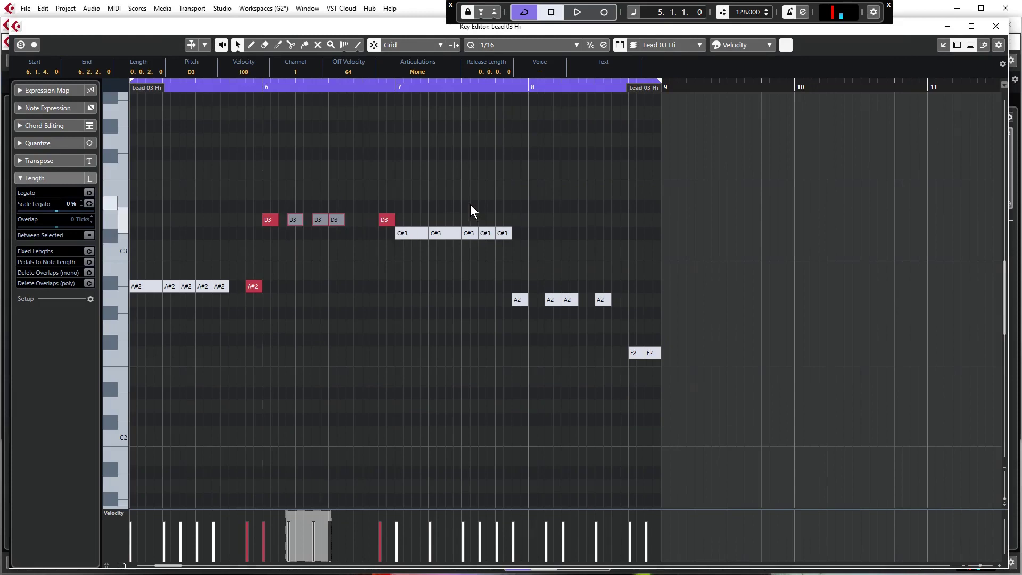
drag(468, 204, 612, 317)
click(551, 367)
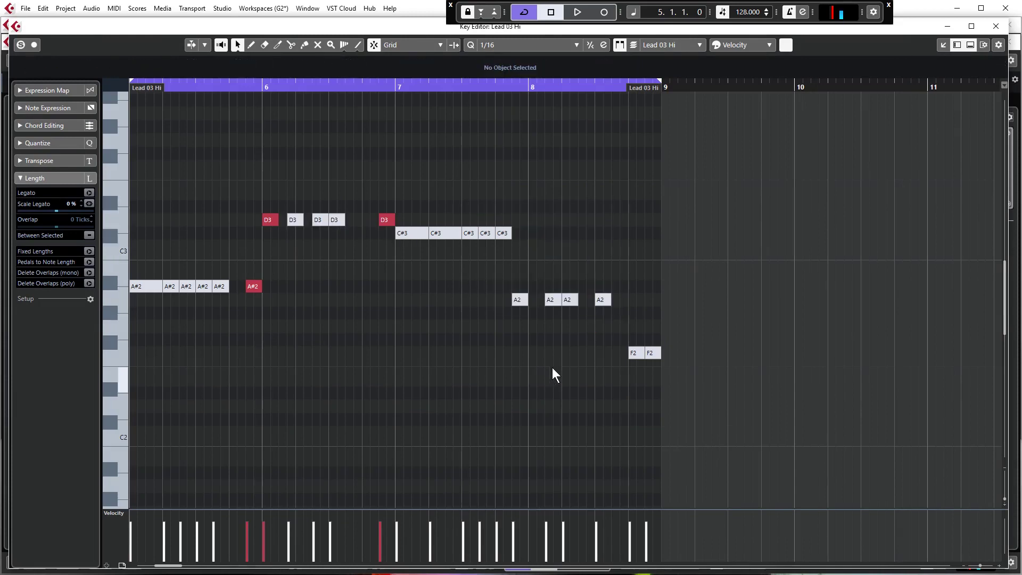
key(Escape)
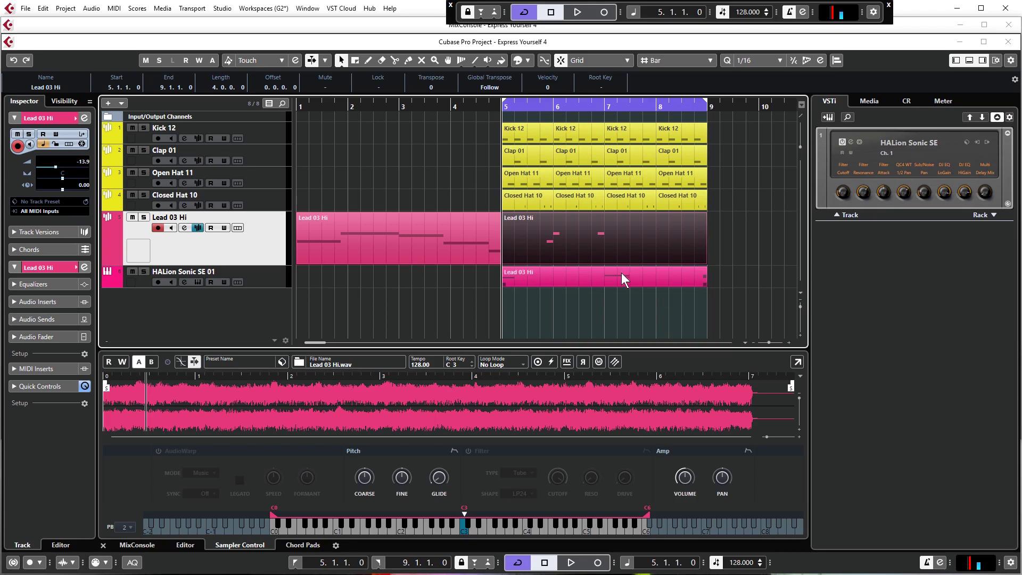
click(432, 169)
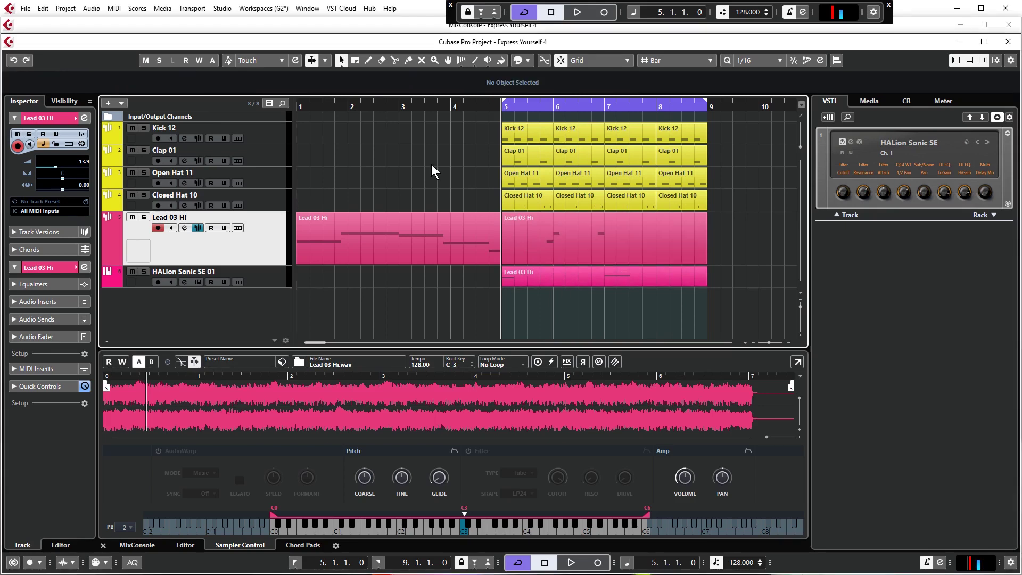